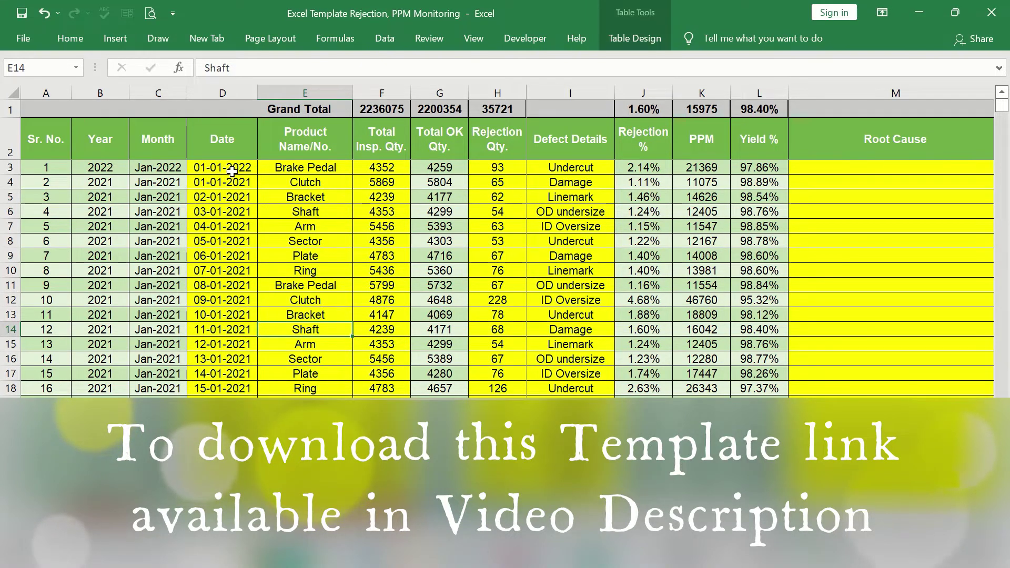
Clear the Date, Product Name/No. and Total Insp. Qty. cells in D3:F453.
drag(234, 169, 360, 315)
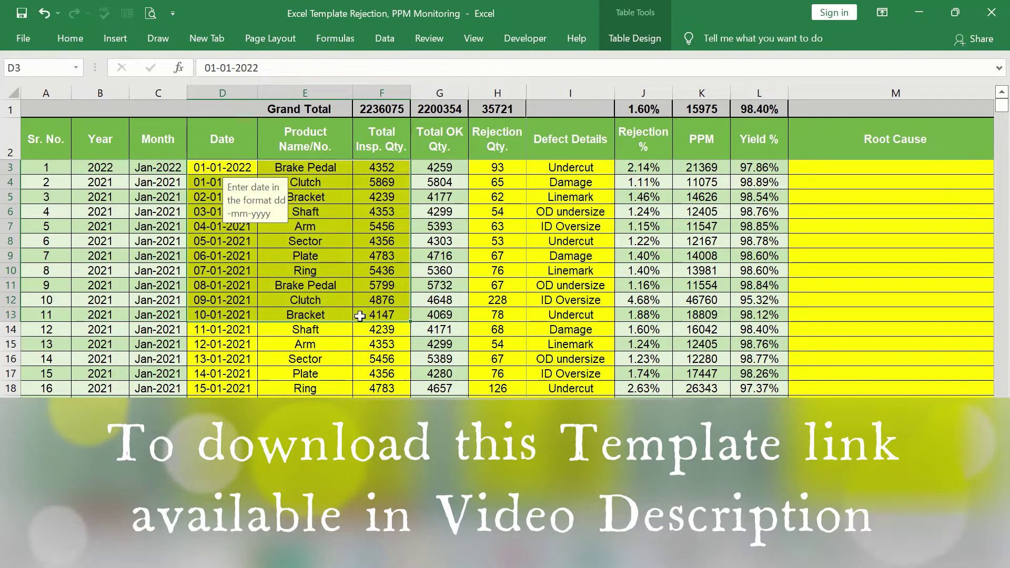
click(370, 289)
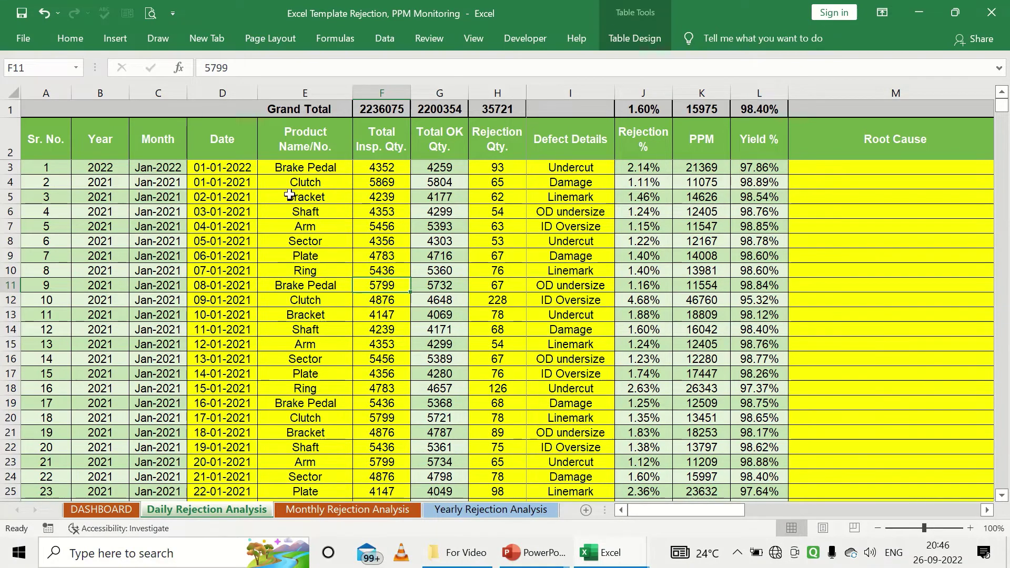
click(243, 169)
drag(243, 169, 373, 241)
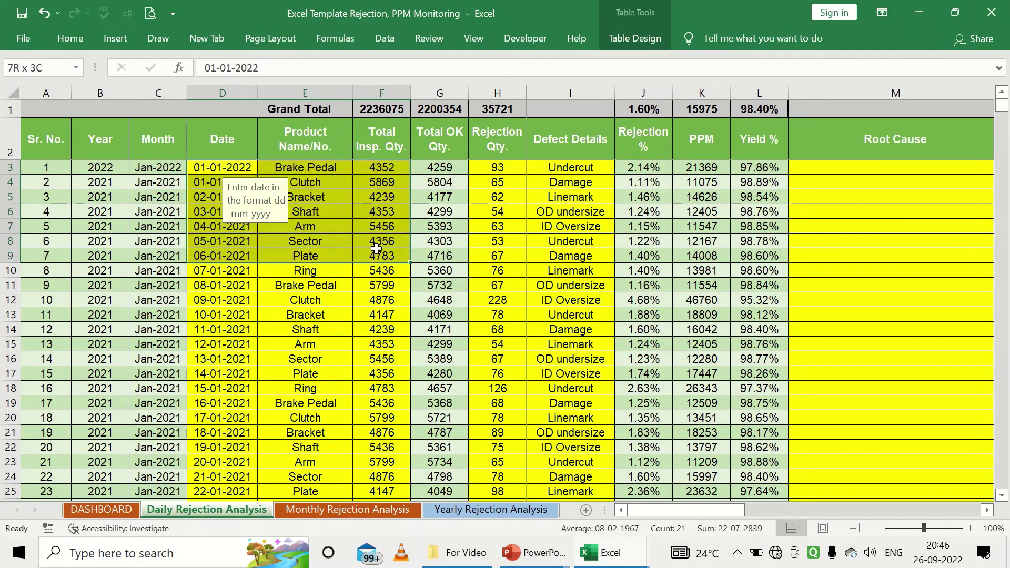
click(373, 241)
drag(233, 174, 363, 338)
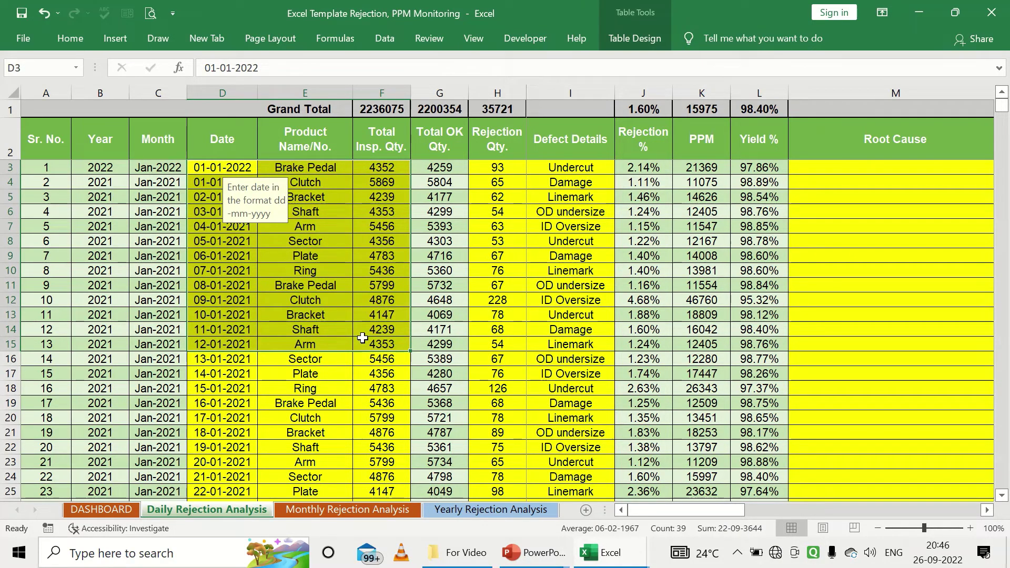
key(ctrl+shift+Down)
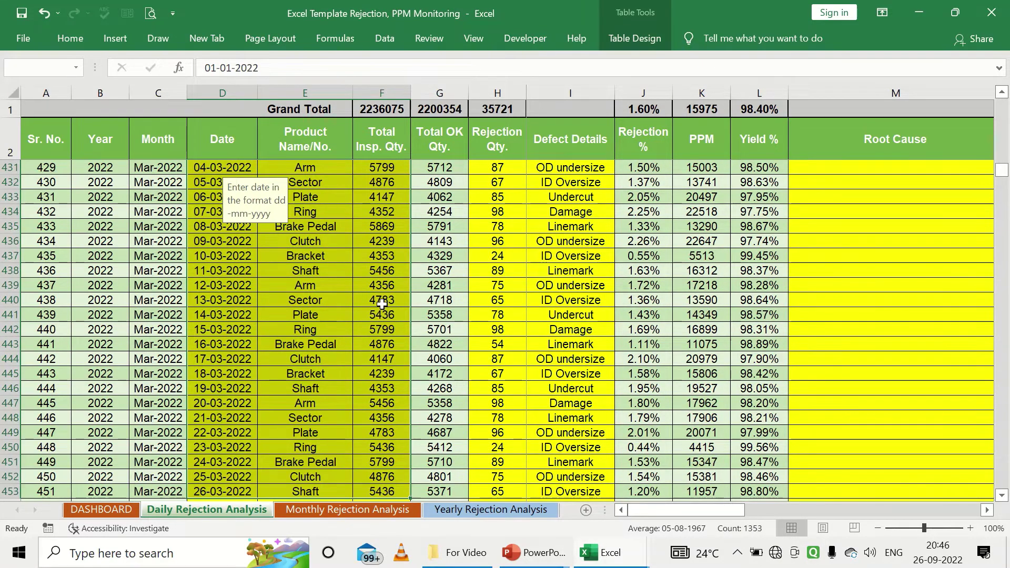
scroll(382, 304, down, 4)
scroll(382, 303, up, 8)
scroll(376, 315, up, 16)
scroll(376, 315, up, 8)
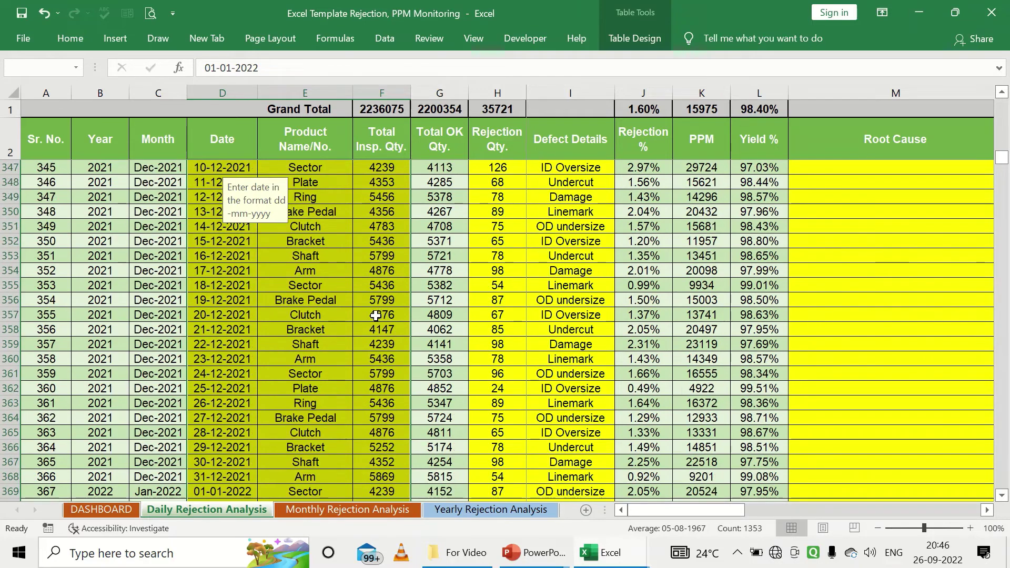
scroll(375, 315, up, 17)
scroll(375, 315, up, 8)
scroll(376, 315, up, 12)
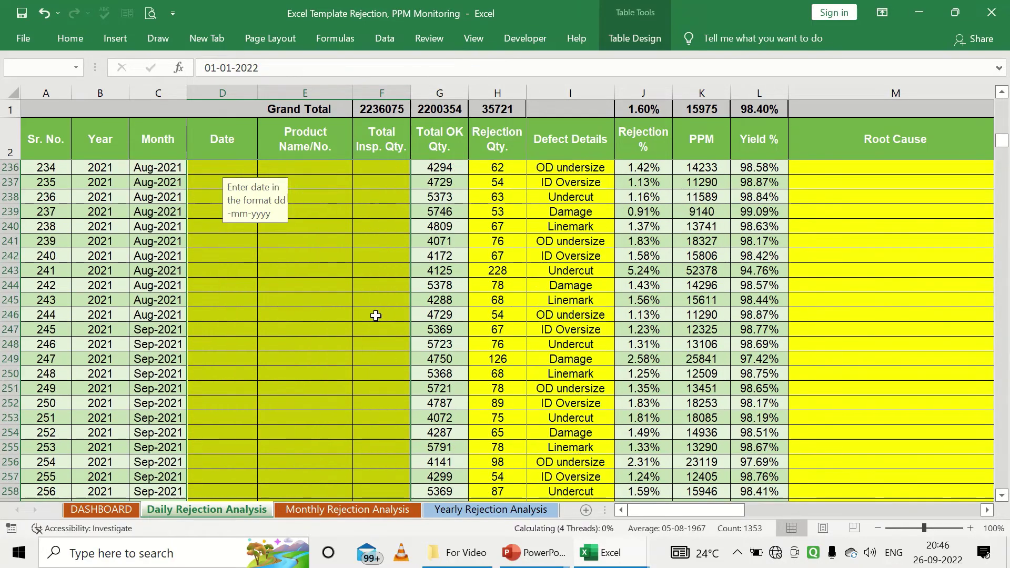
scroll(375, 315, up, 8)
scroll(349, 253, up, 8)
scroll(349, 252, up, 8)
Select the Rejection Qty. and Defect Details range H3:I453.
click(297, 149)
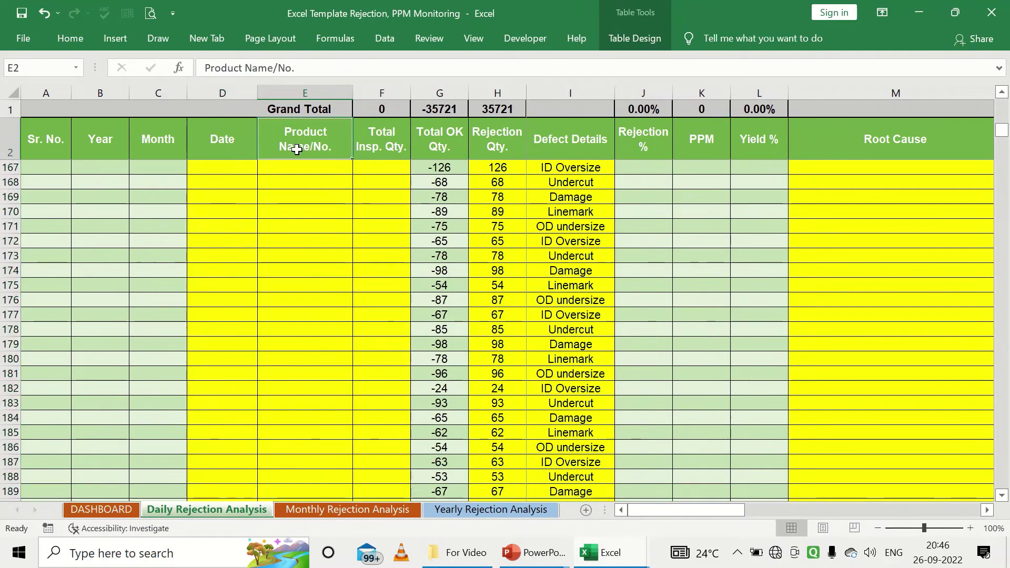
key(Down)
key(Right)
key(Right)
key(Right)
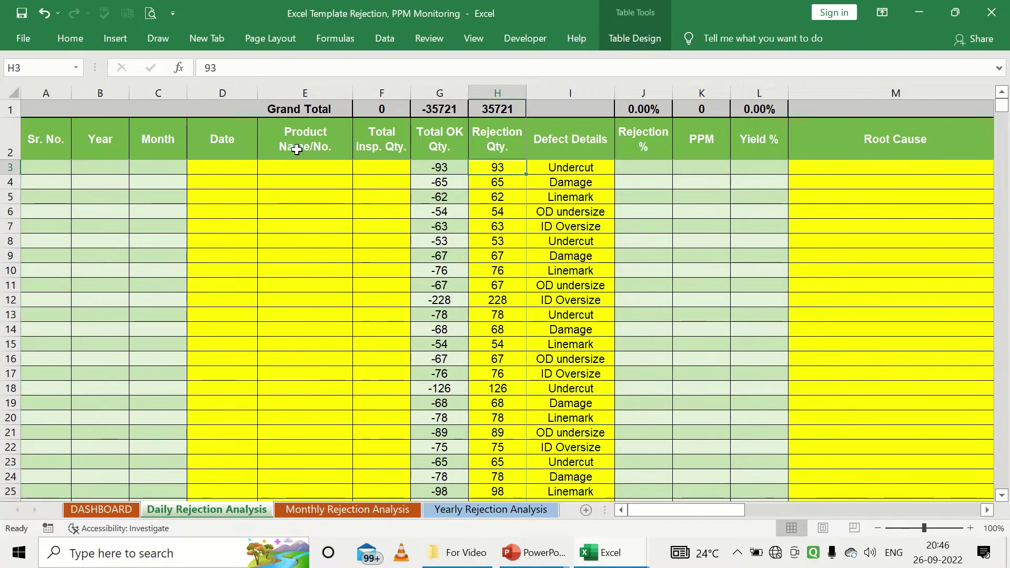
key(Left)
key(Right)
key(Up)
key(Down)
key(shift+Right)
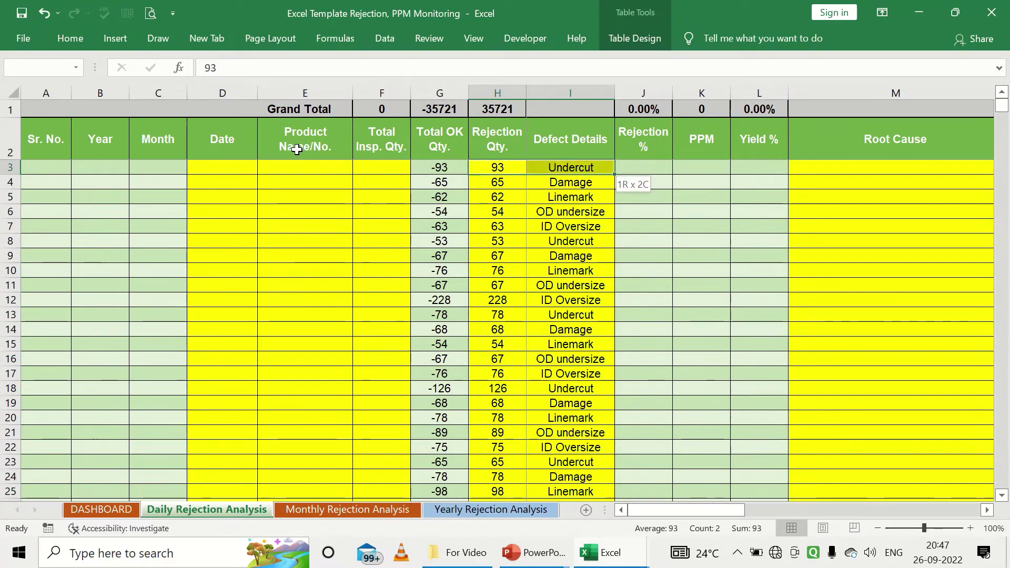
key(ctrl+shift+Down)
scroll(441, 285, down, 4)
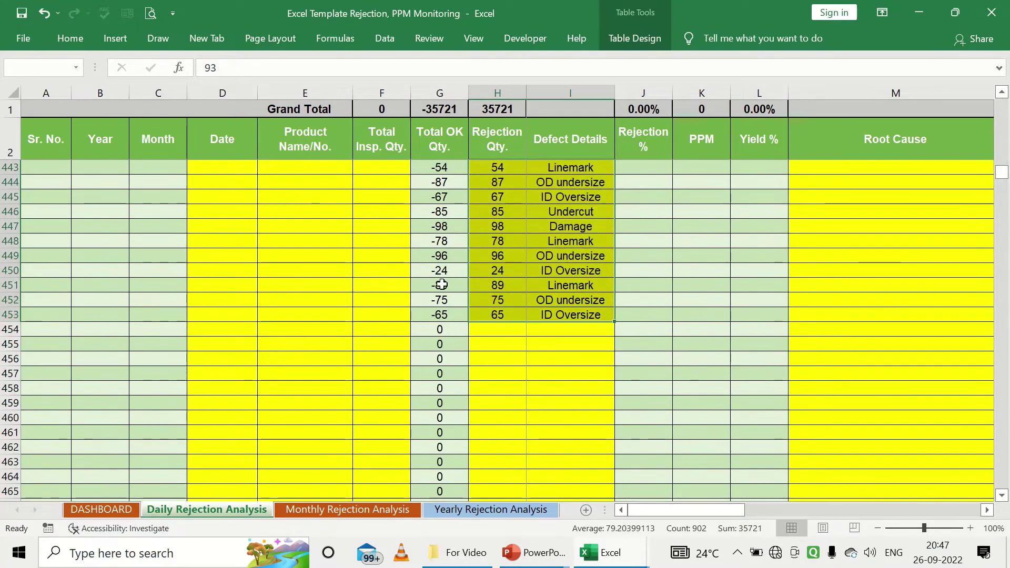
scroll(514, 354, up, 7)
scroll(514, 352, up, 15)
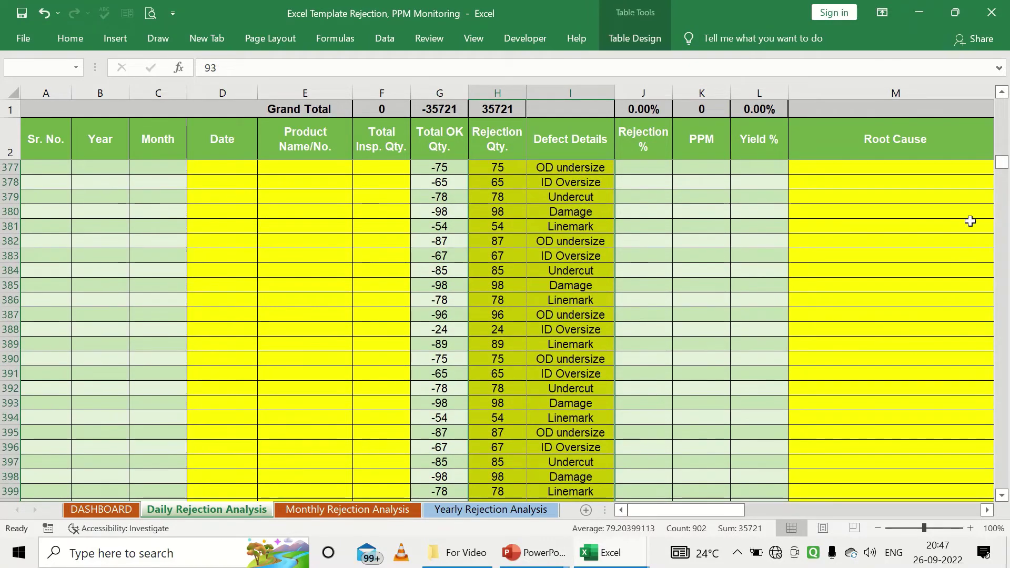
drag(1002, 164, 1003, 90)
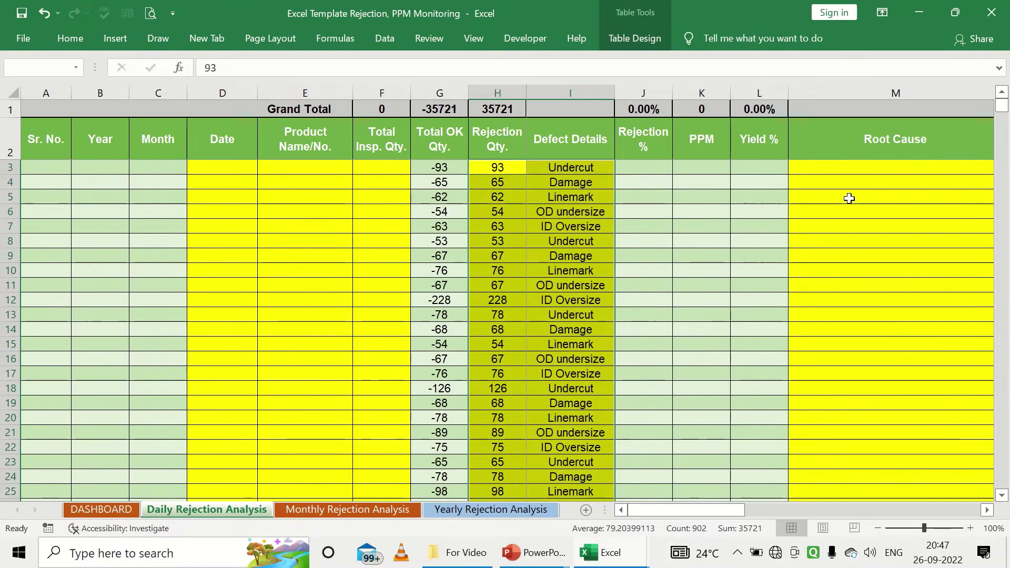
Delete the rejection quantities and defect details in H3:I453 and confirm the table is empty.
key(Delete)
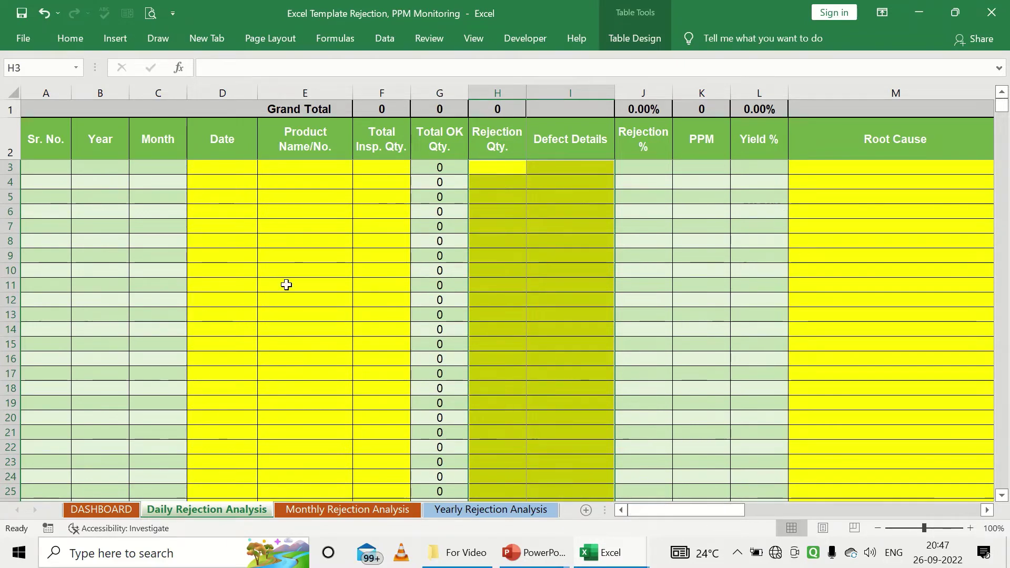
click(219, 168)
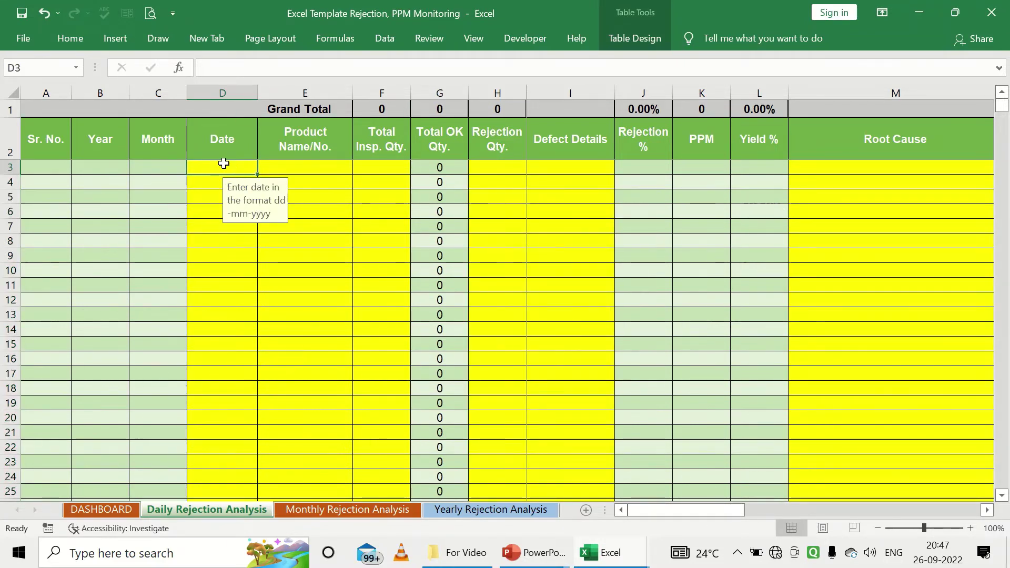
drag(226, 165, 377, 256)
drag(489, 168, 549, 170)
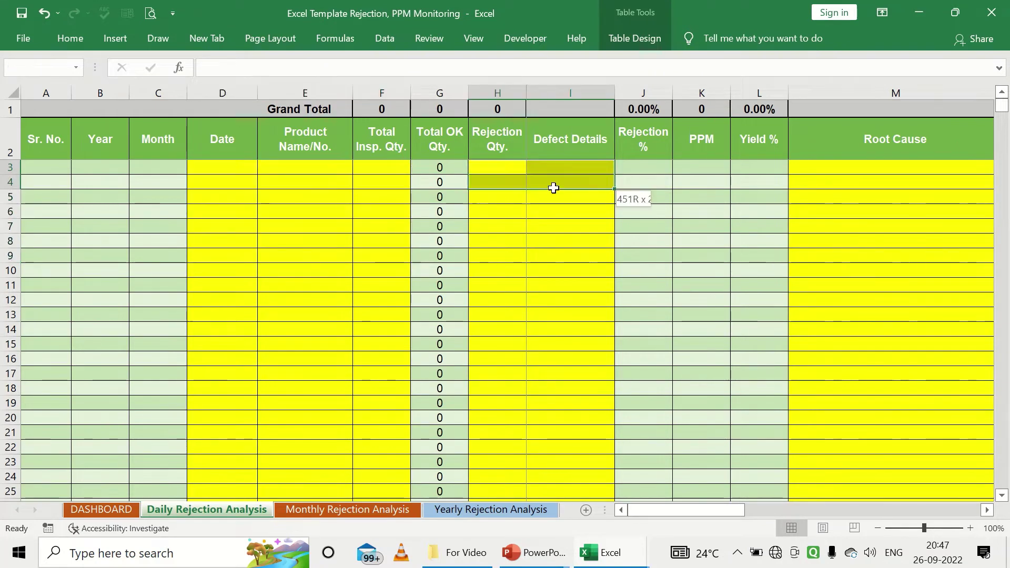
scroll(287, 300, down, 1)
scroll(287, 300, down, 6)
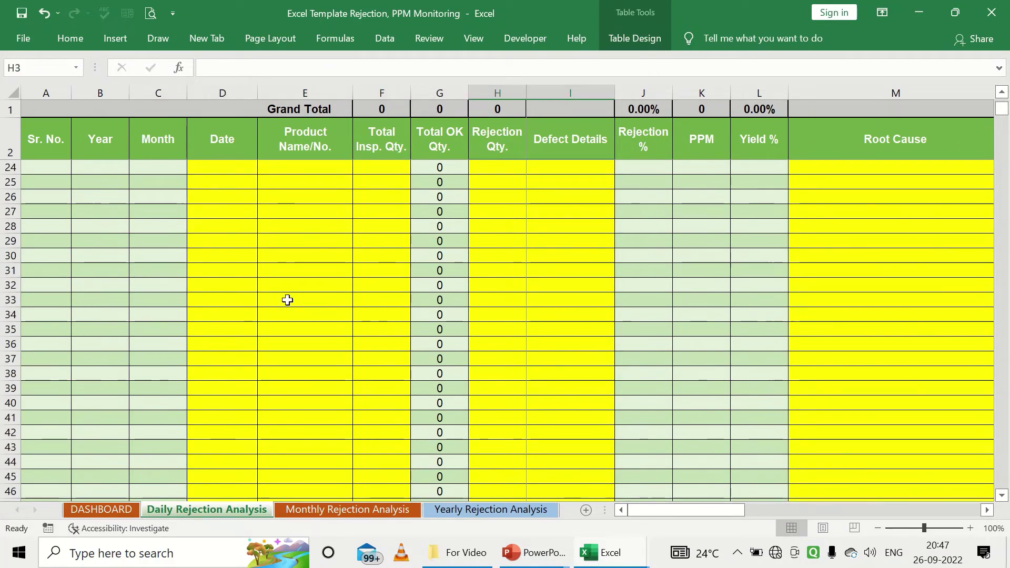
scroll(287, 300, up, 7)
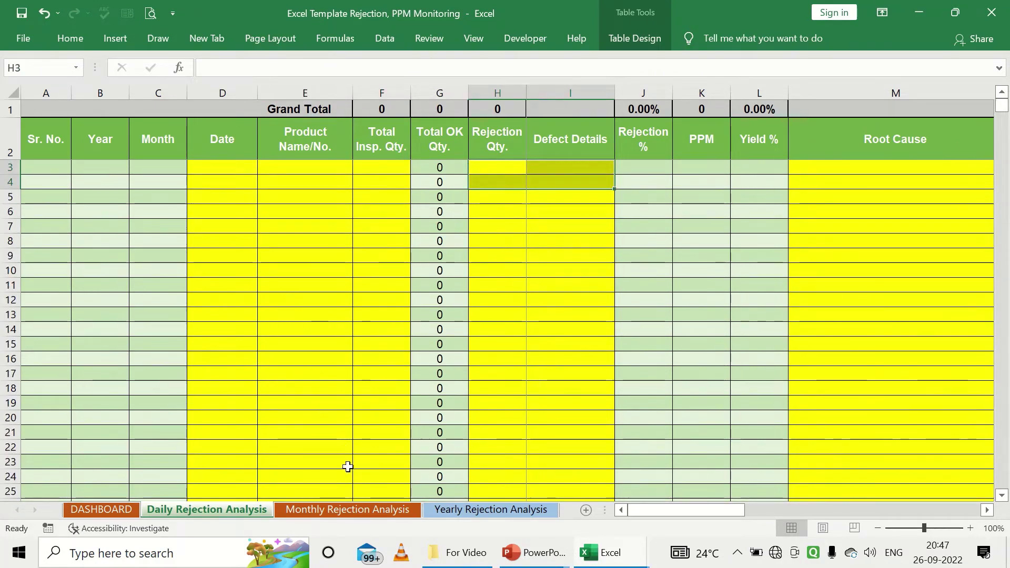
Check the Monthly, Yearly and DASHBOARD sheets, then return to Daily Rejection Analysis cell D3.
click(371, 509)
click(446, 508)
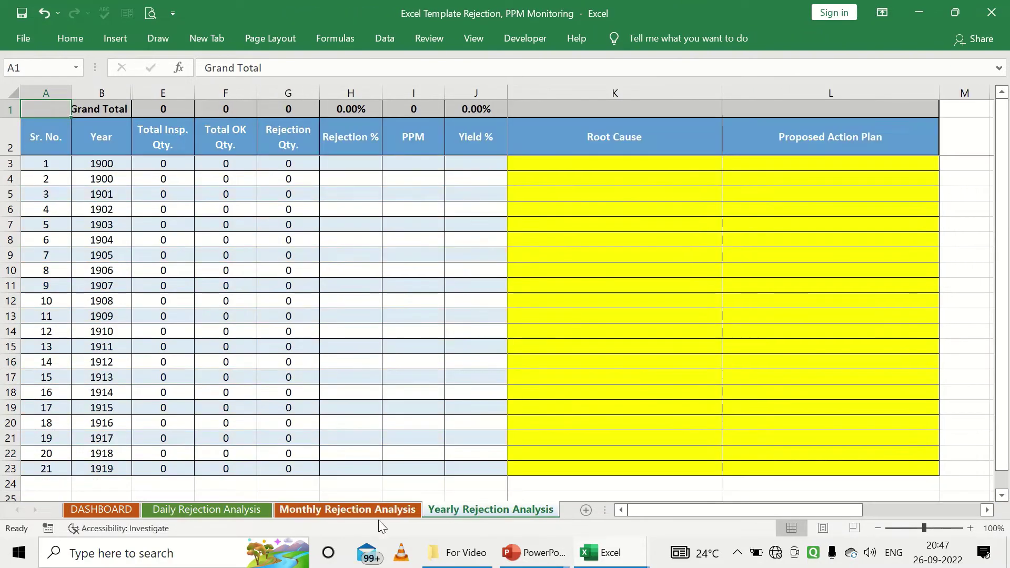
click(198, 508)
click(96, 507)
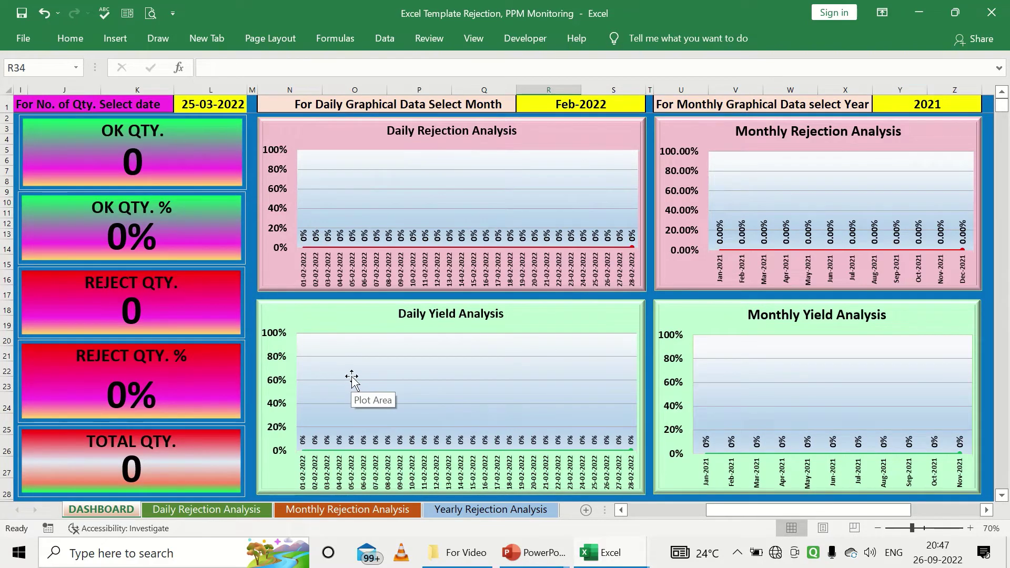
click(255, 509)
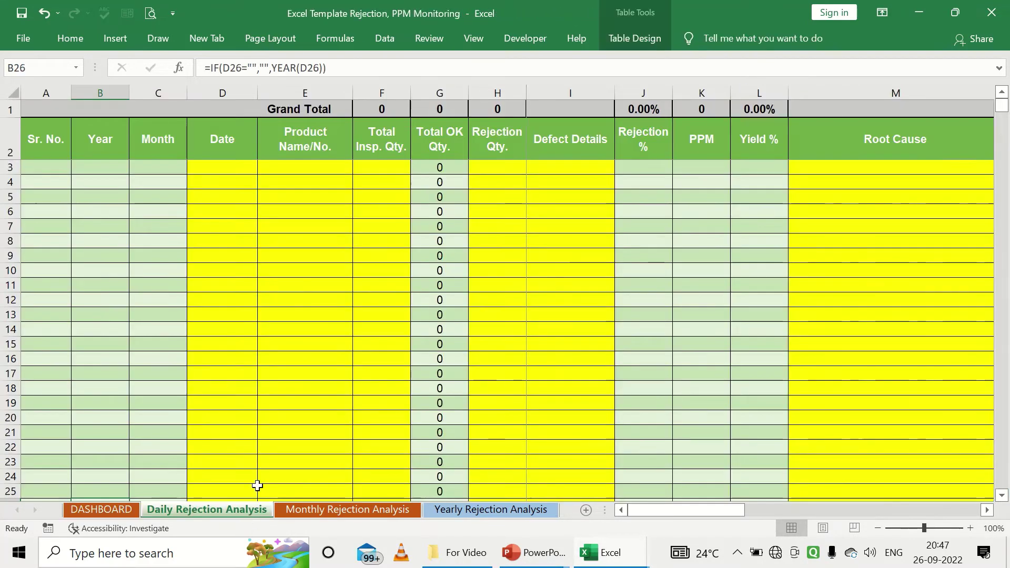
click(229, 181)
click(232, 170)
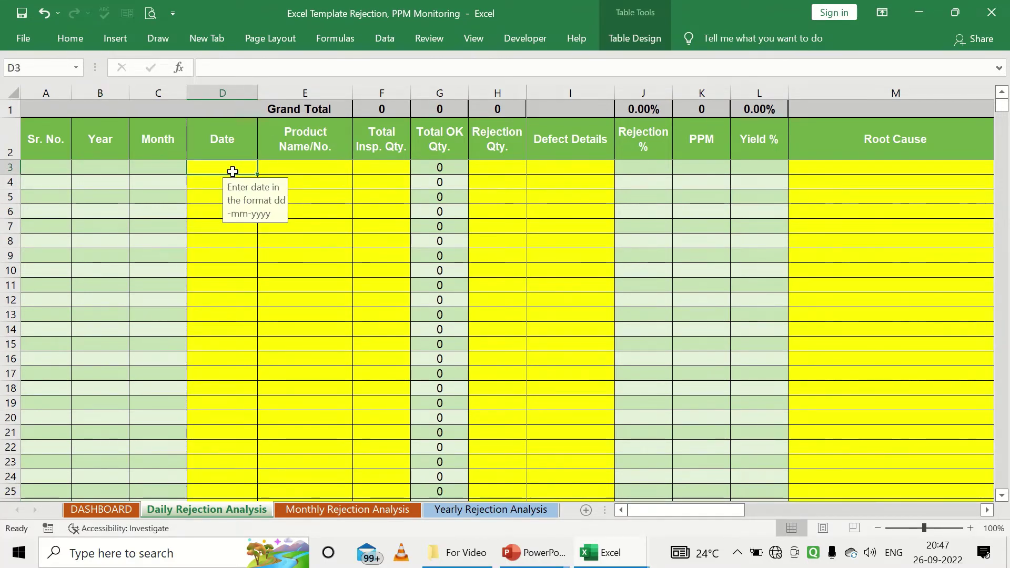
Enter 01-04-2021, Lever, 1500 inspected, 15 rejected and defect Dent in row 3.
text(01-)
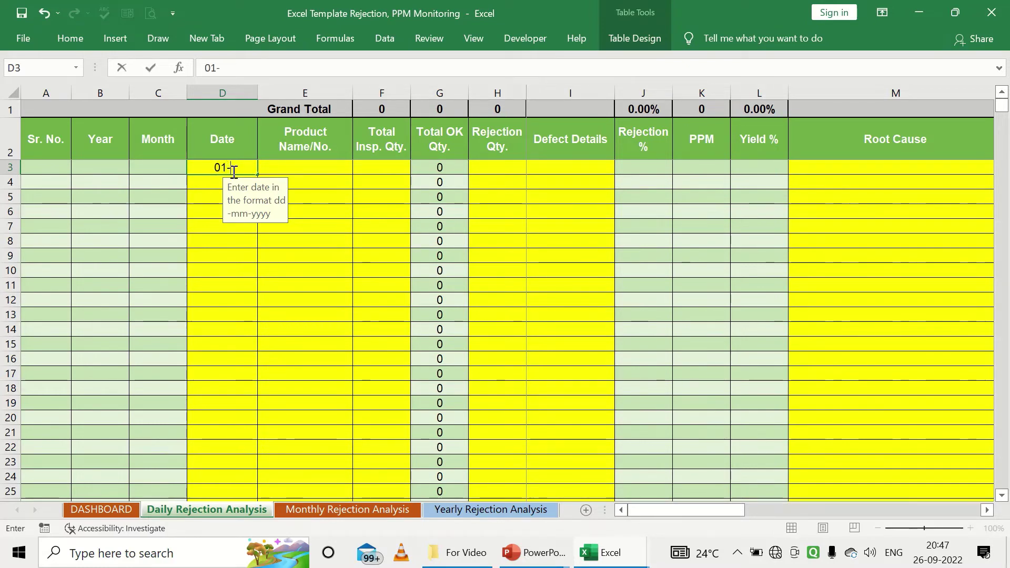
text(04-202)
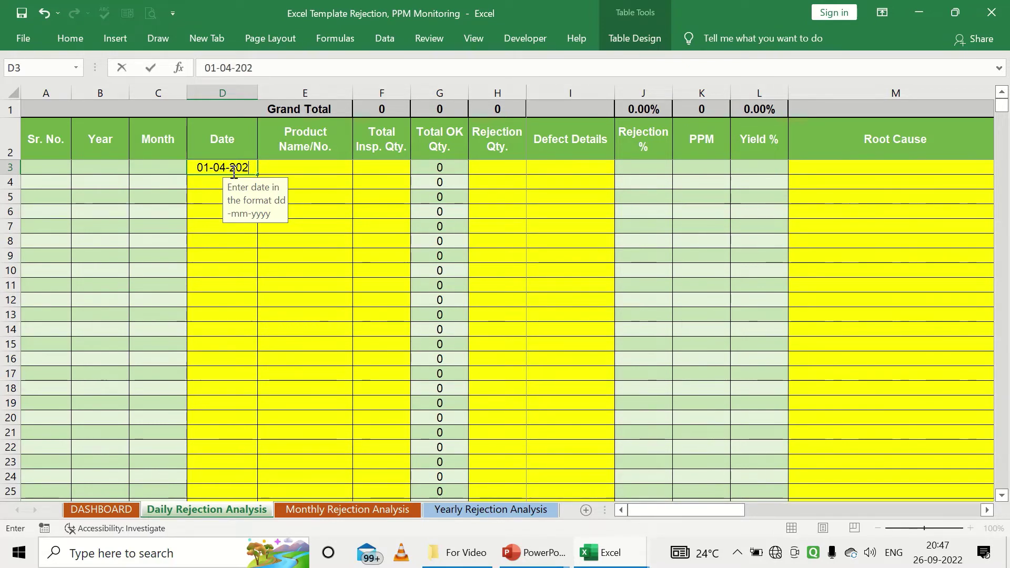
text(1)
key(Tab)
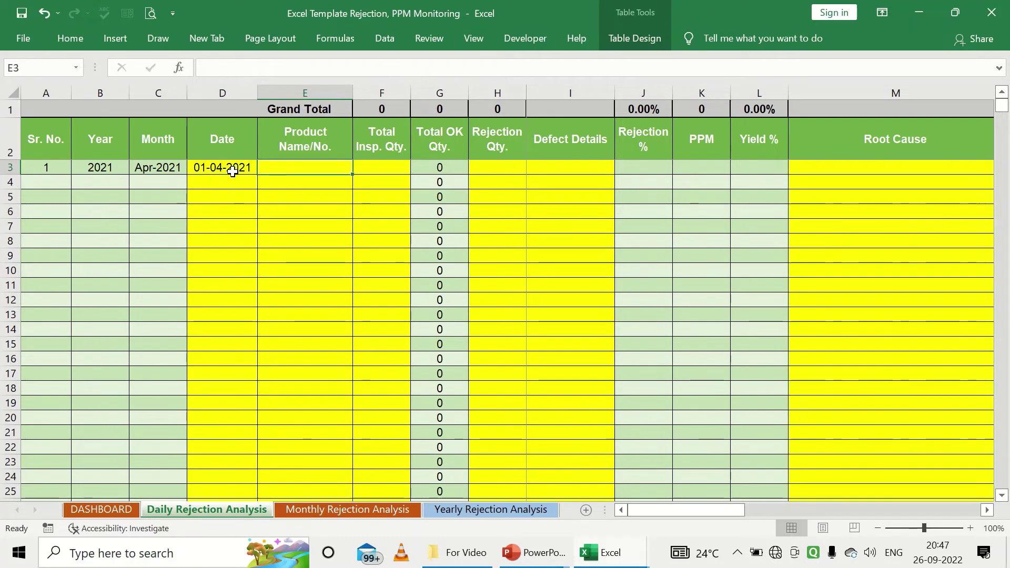
text(Lever)
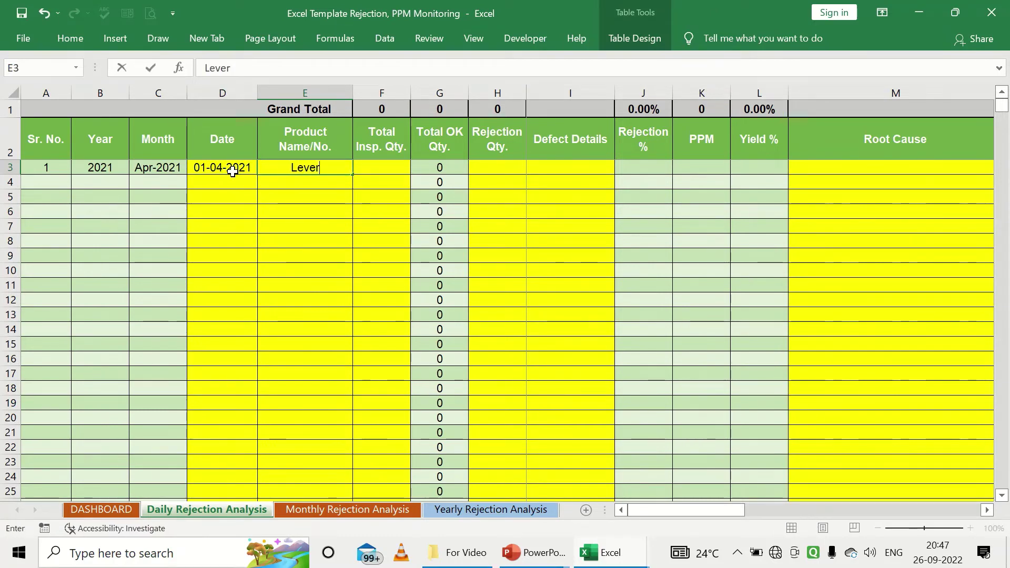
key(Tab)
text(1)
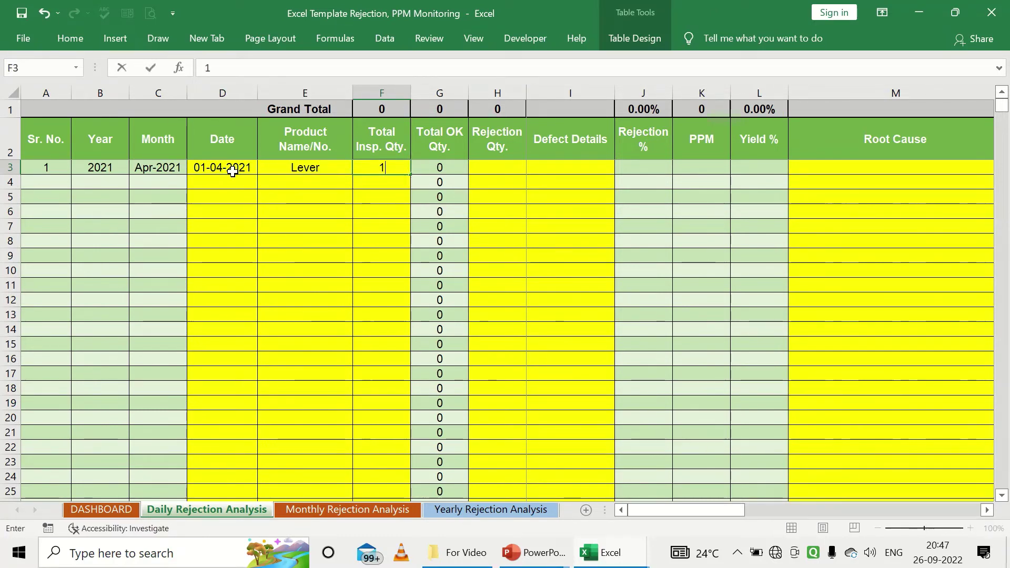
text(500)
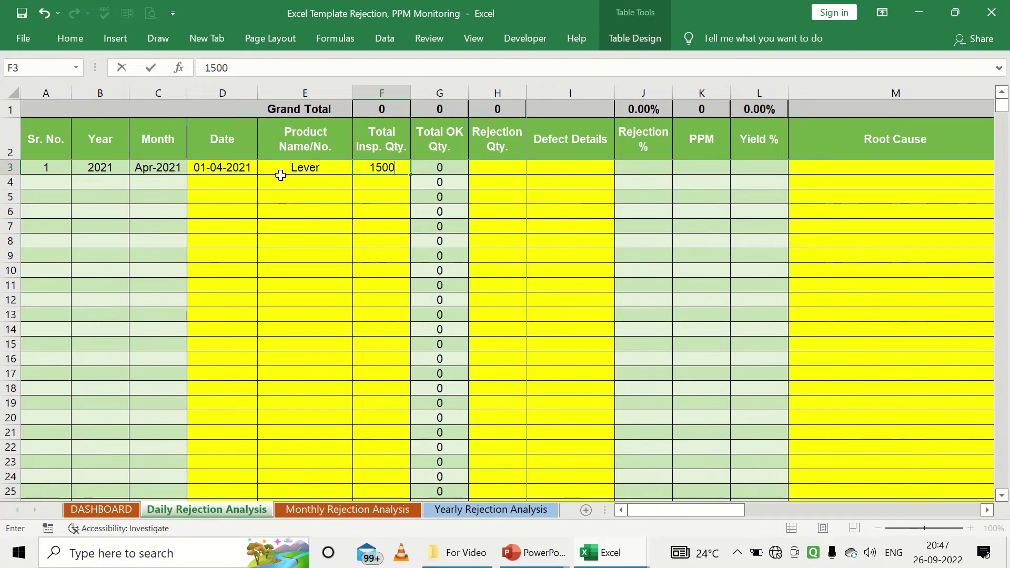
key(Return)
click(383, 166)
click(487, 164)
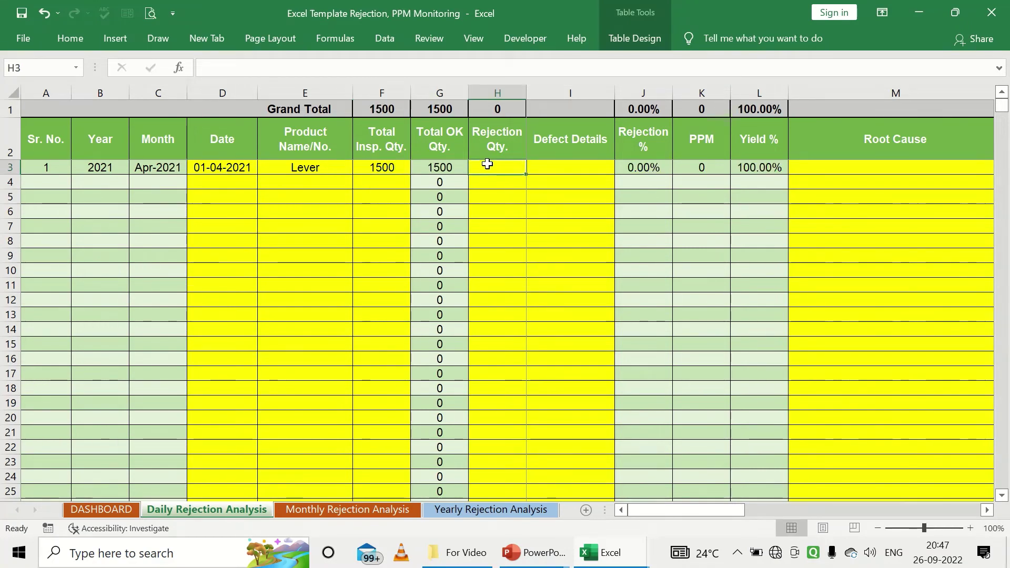
text(15)
key(Tab)
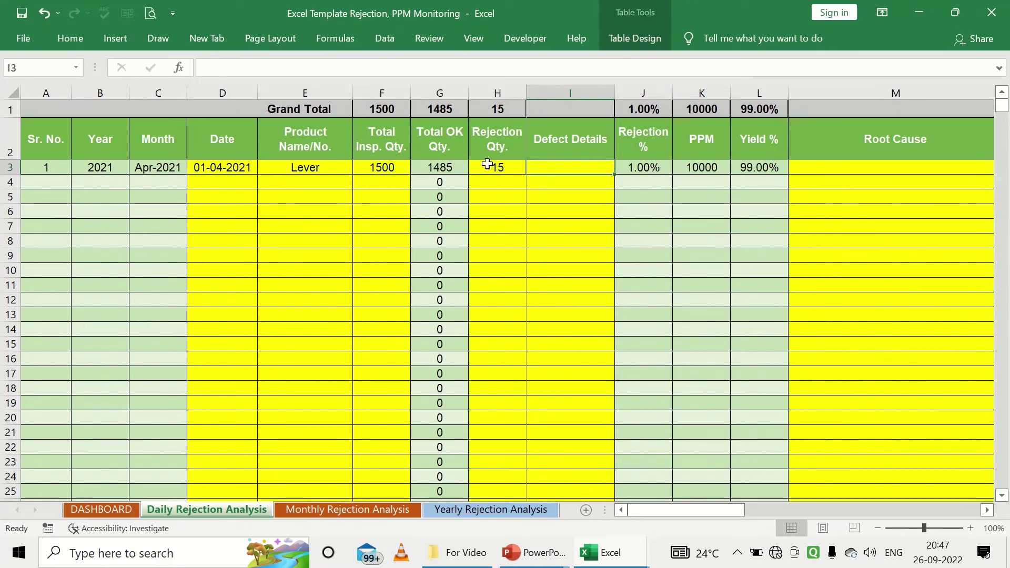
text(Defe)
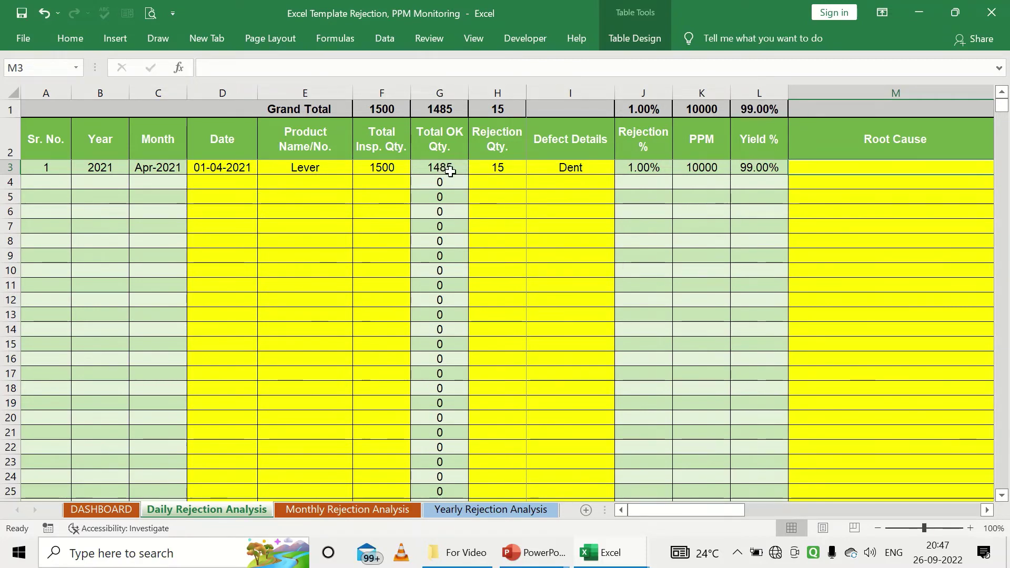
Inspect the row 3 formulas for Total OK, rejection %, PPM, Yield %, Year and Month.
click(448, 169)
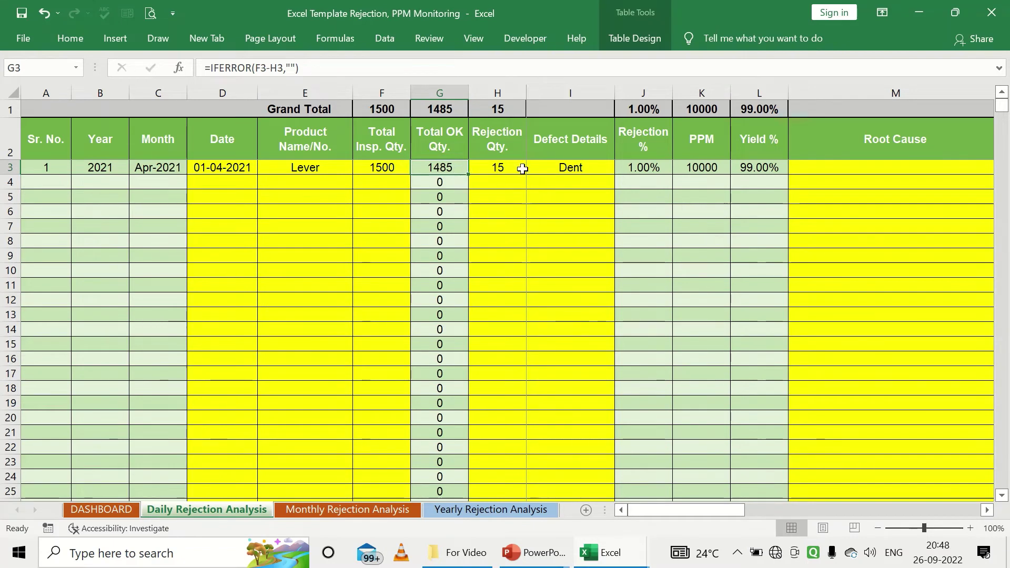
click(632, 166)
click(707, 168)
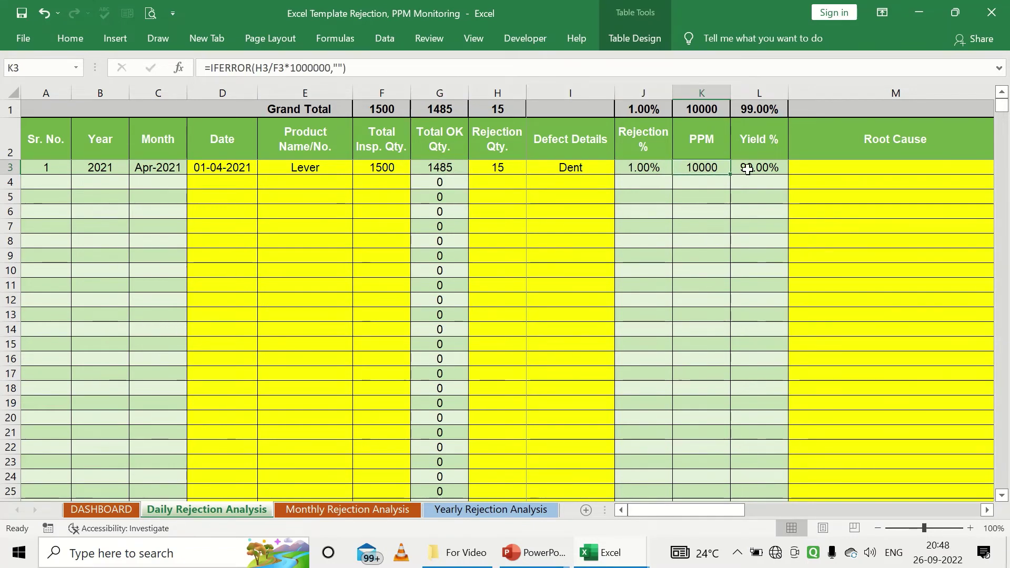
click(754, 169)
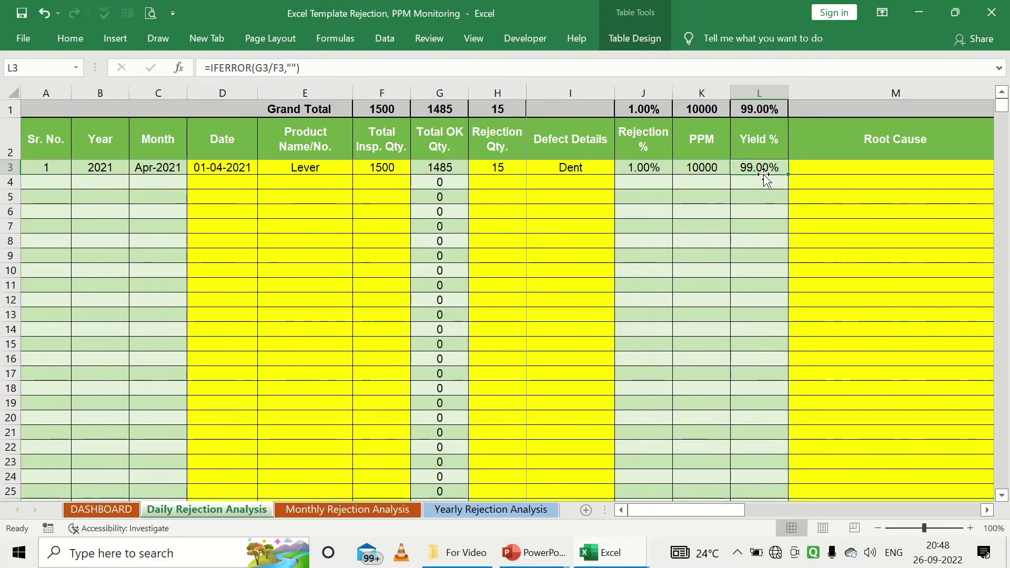
drag(103, 169, 147, 169)
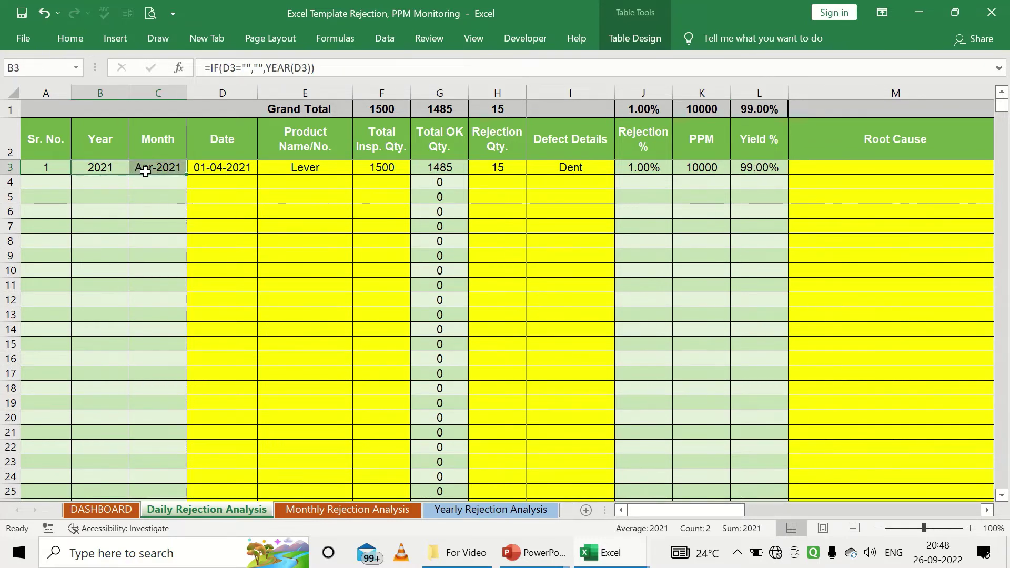
click(108, 169)
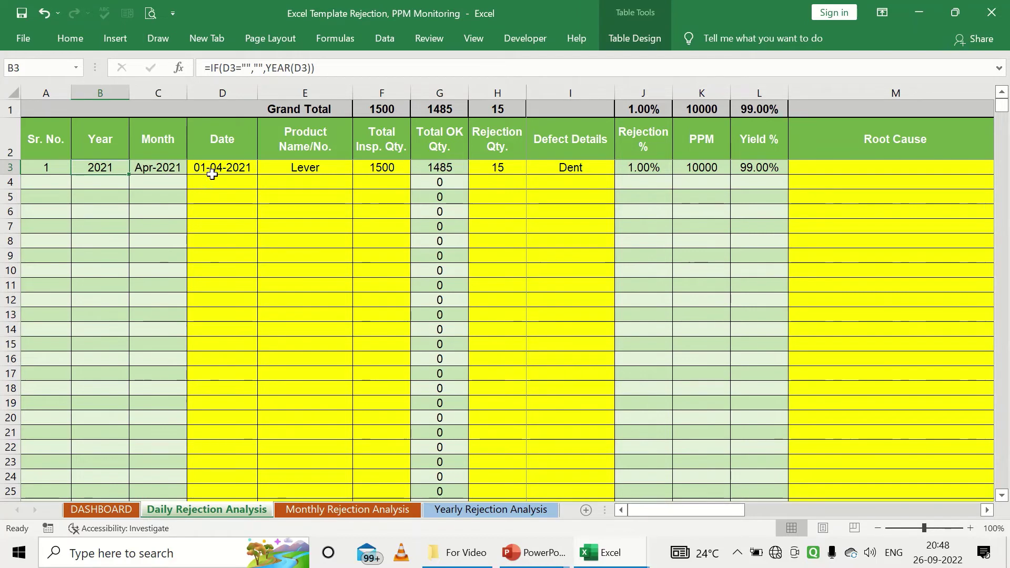
click(146, 169)
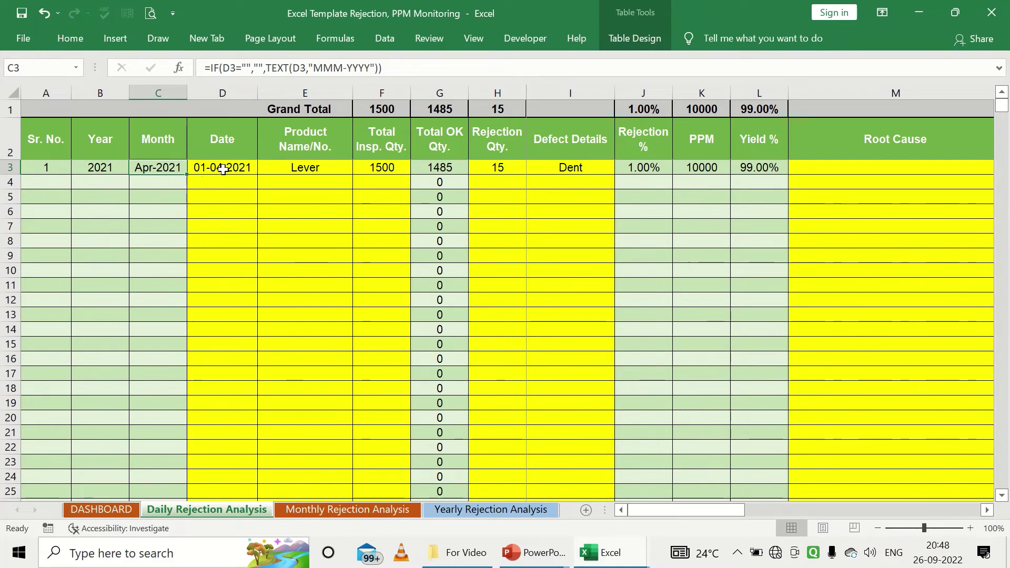
drag(223, 167, 347, 292)
drag(497, 167, 532, 208)
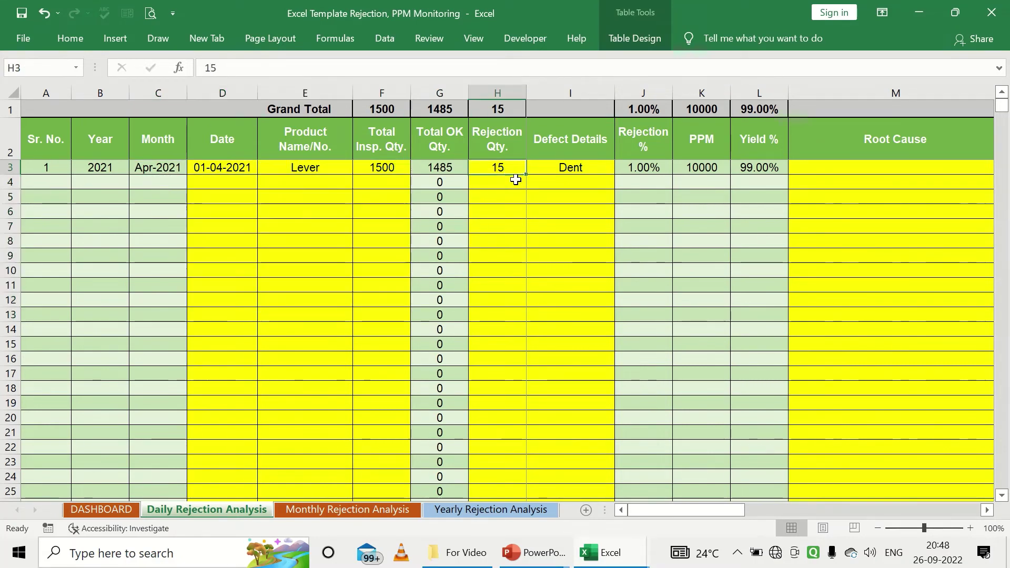
click(196, 181)
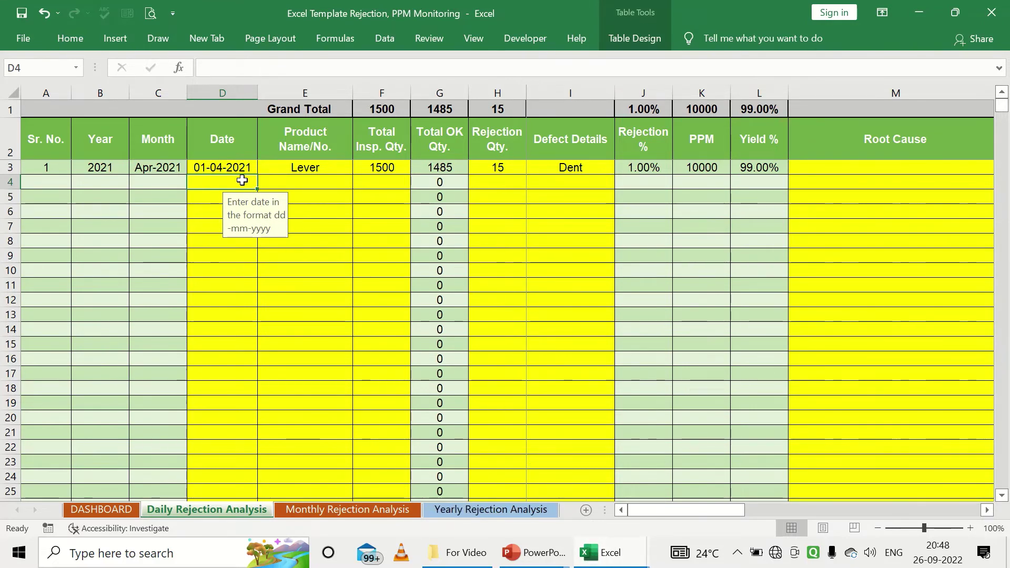
mouse_move(242, 181)
mouse_down()
mouse_move(291, 293)
mouse_move(381, 435)
mouse_up()
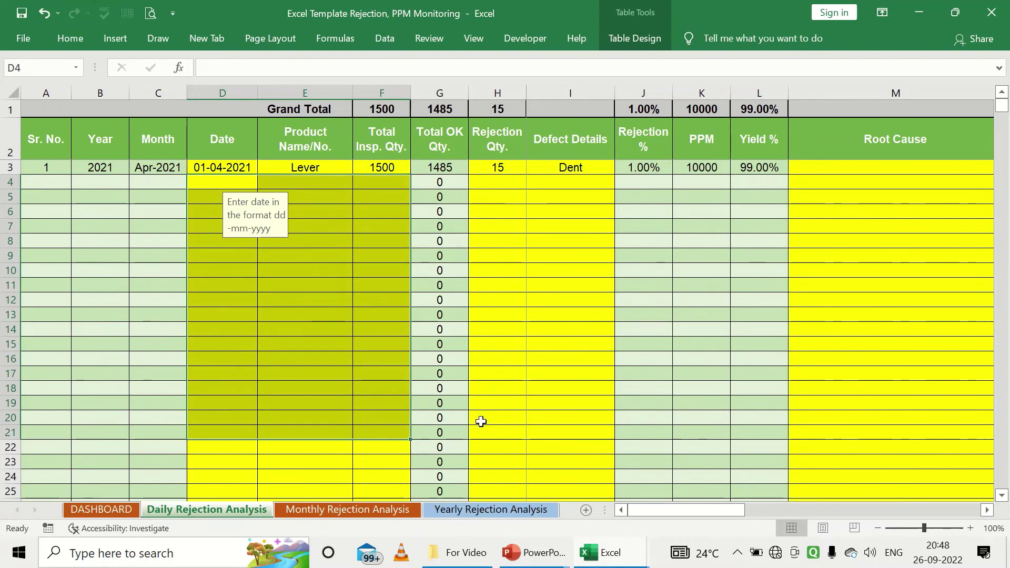
mouse_move(605, 552)
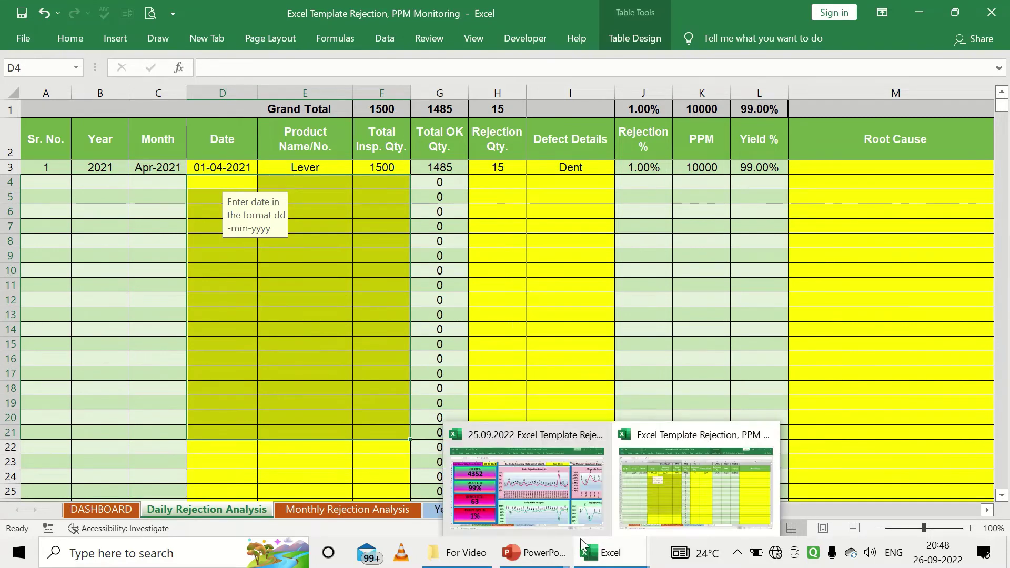
key(ctrl+z)
key(ctrl+z)
key(ctrl+z)
key(ctrl+z)
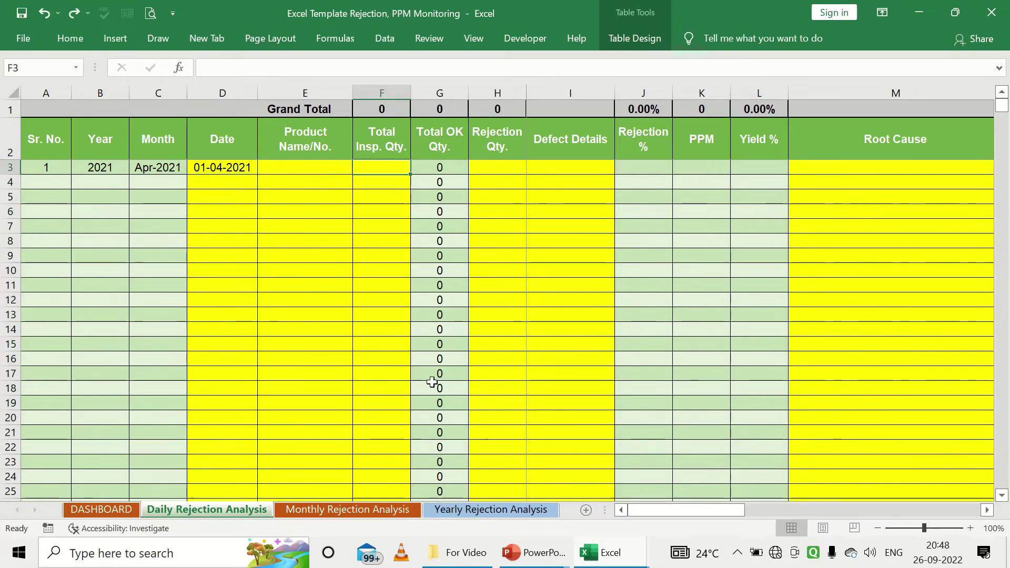
key(ctrl+z)
key(ctrl+y)
key(ctrl+y)
key(ctrl+y)
key(ctrl+y)
key(ctrl+y)
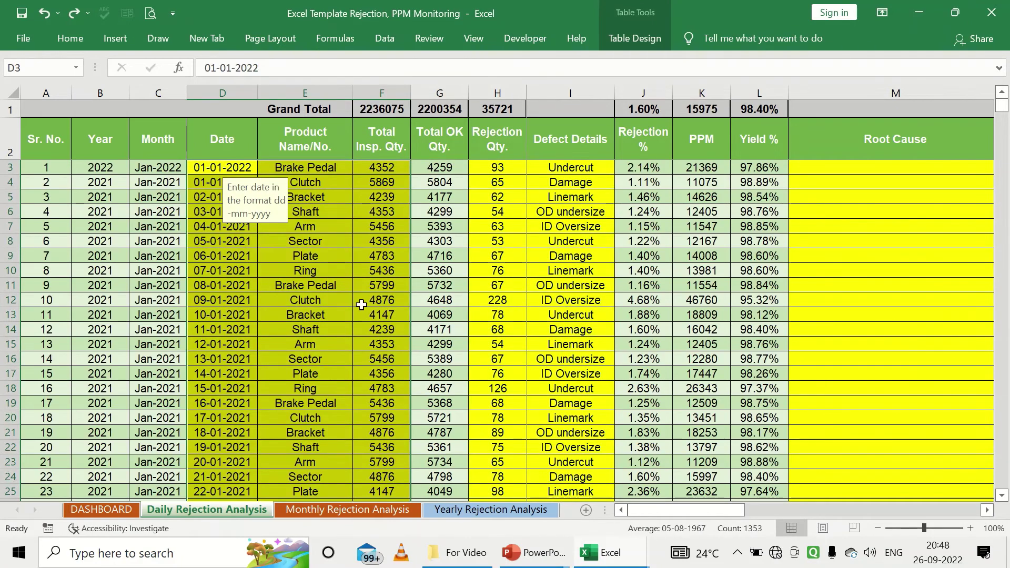
click(358, 301)
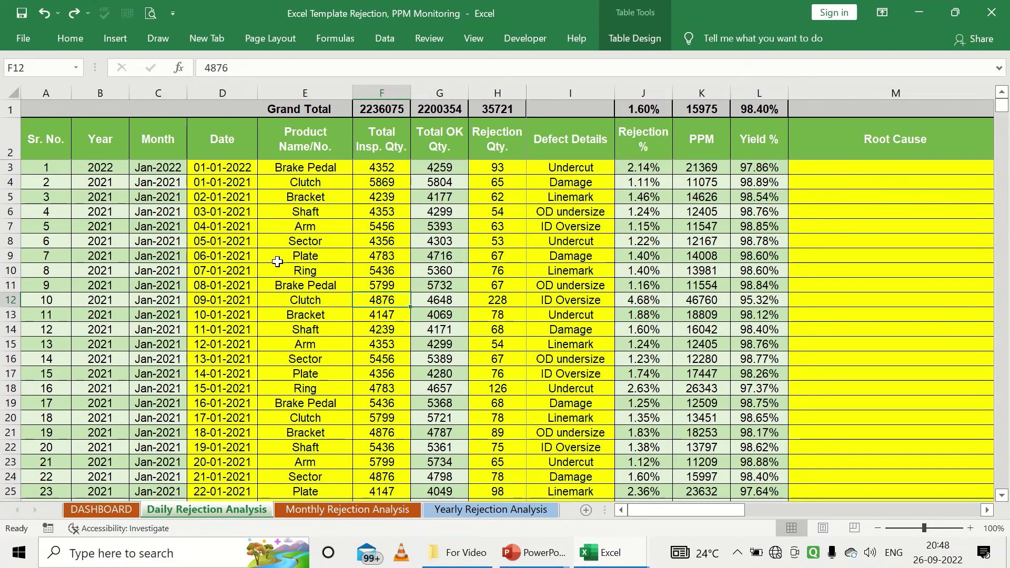
click(231, 198)
scroll(260, 313, down, 5)
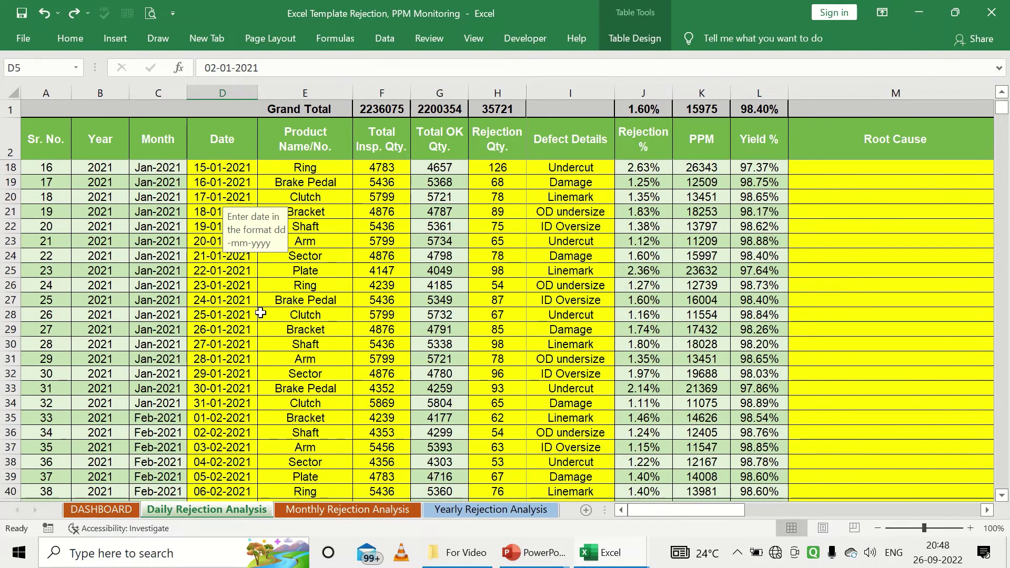
scroll(261, 313, down, 6)
scroll(263, 331, down, 12)
scroll(267, 353, down, 9)
scroll(272, 381, down, 4)
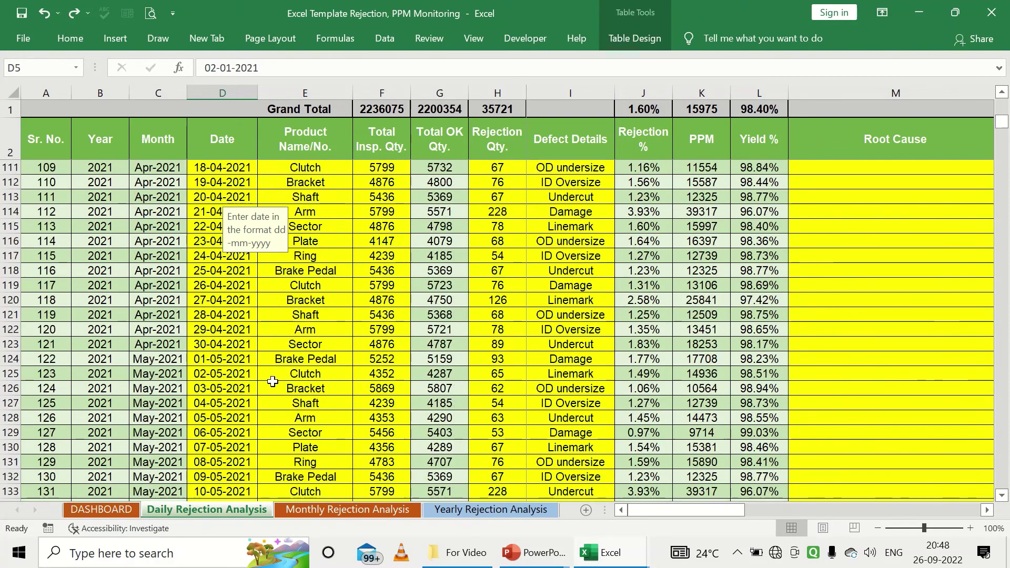
scroll(272, 381, down, 5)
scroll(273, 376, up, 15)
scroll(273, 375, up, 7)
scroll(275, 370, up, 16)
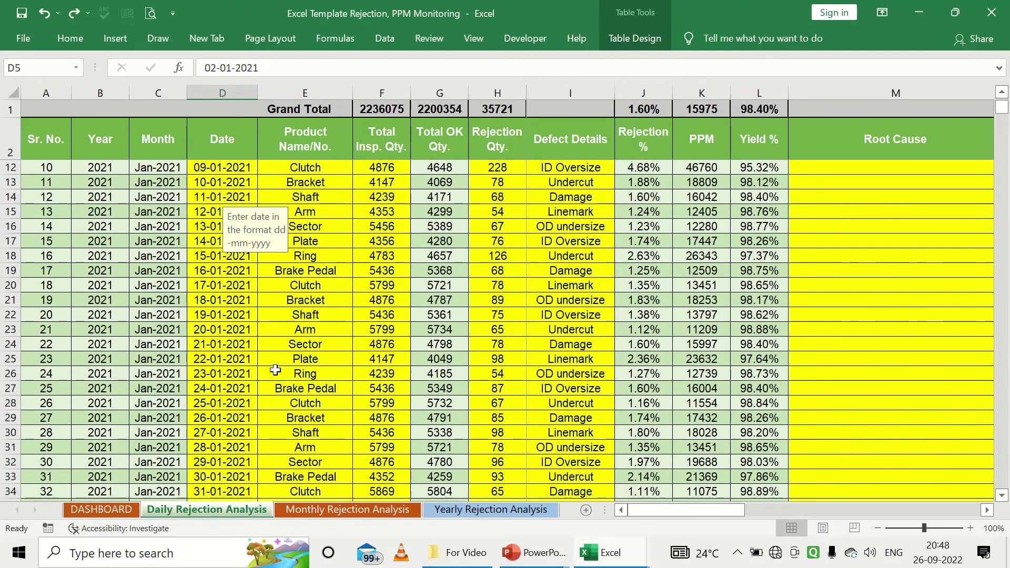
scroll(275, 370, up, 3)
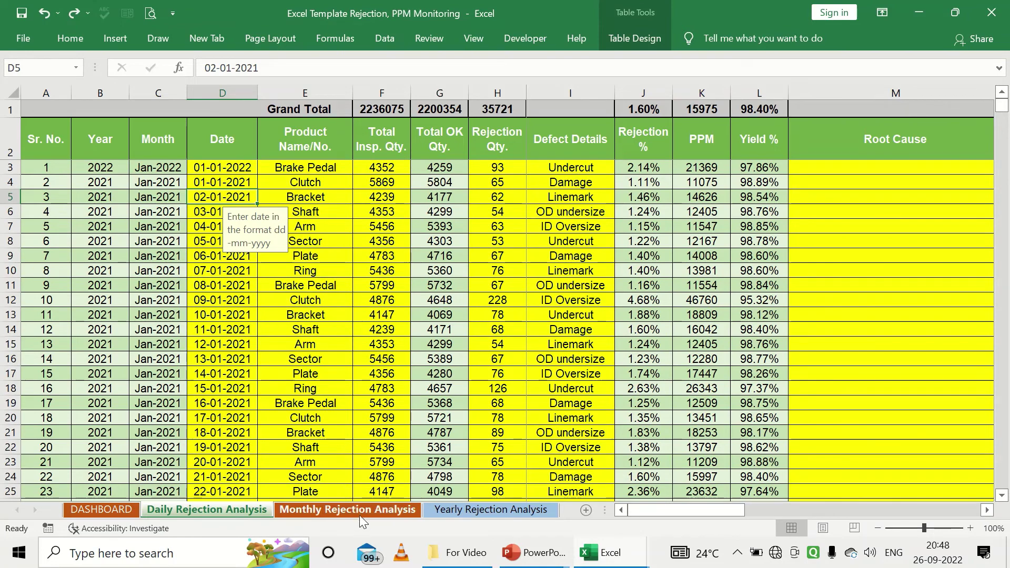
Review the Monthly summary and the 2021 and 2022 totals on the Yearly sheet.
click(401, 342)
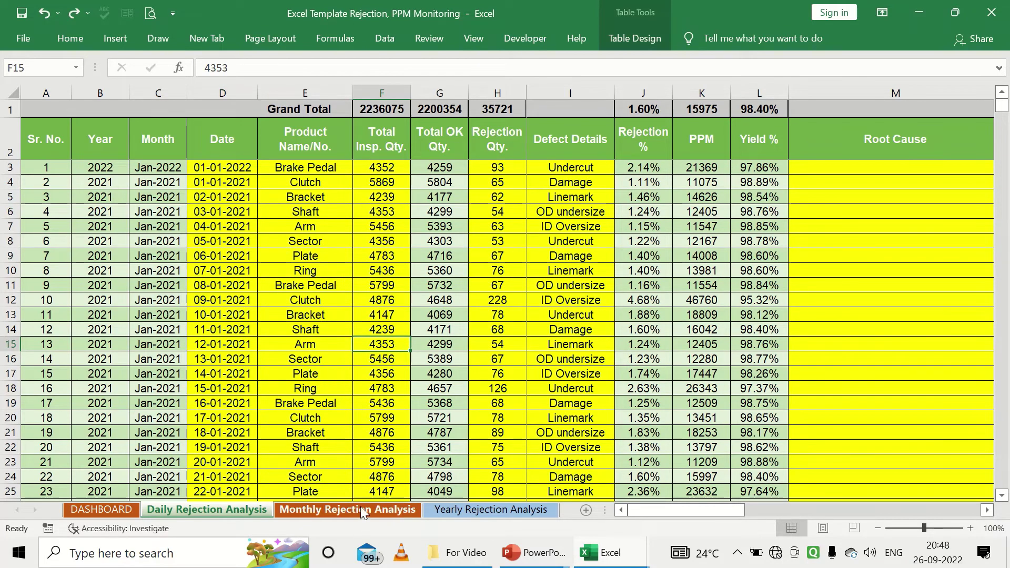
click(360, 508)
scroll(233, 329, down, 2)
scroll(233, 329, up, 2)
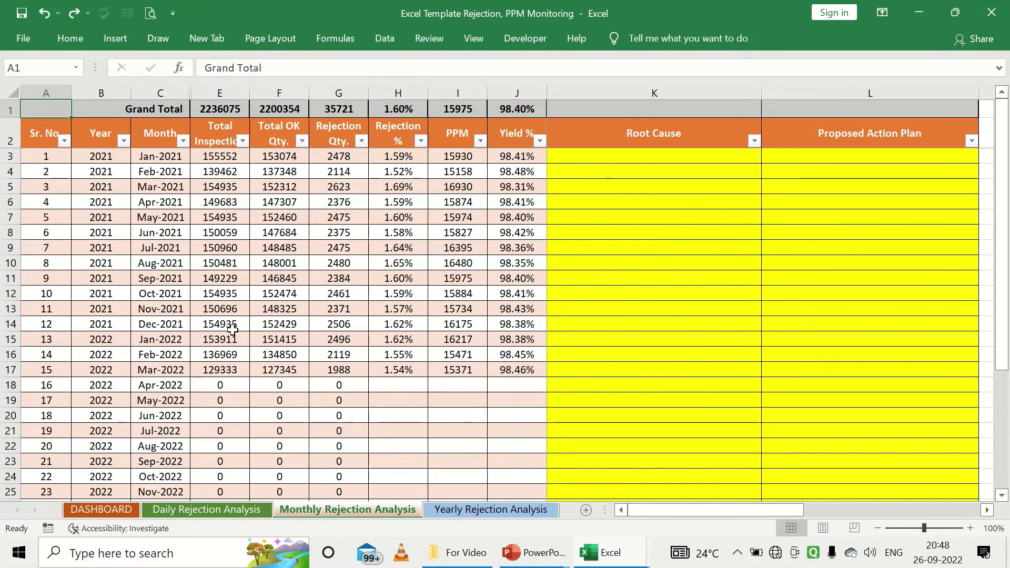
click(480, 509)
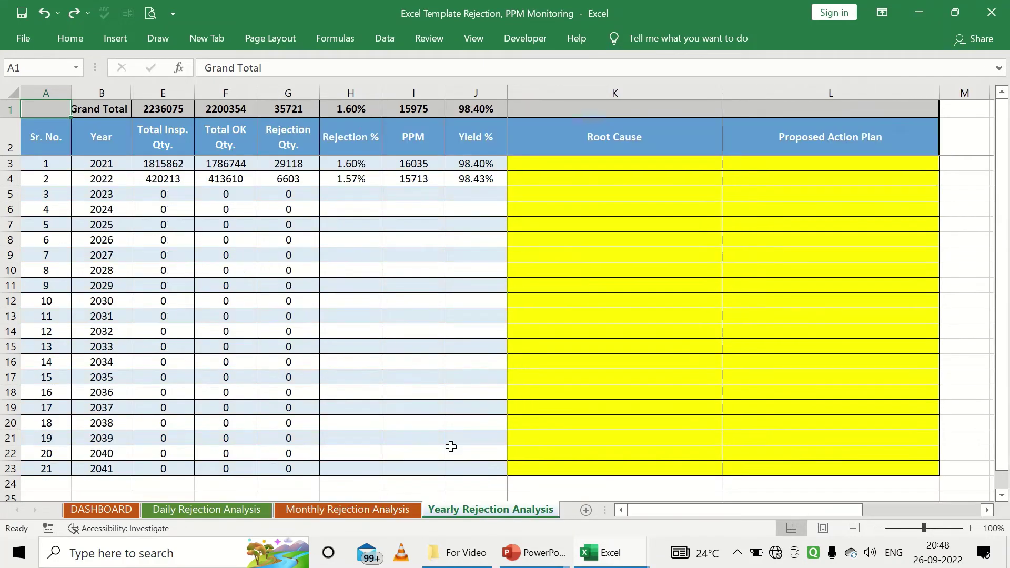
drag(167, 164, 463, 171)
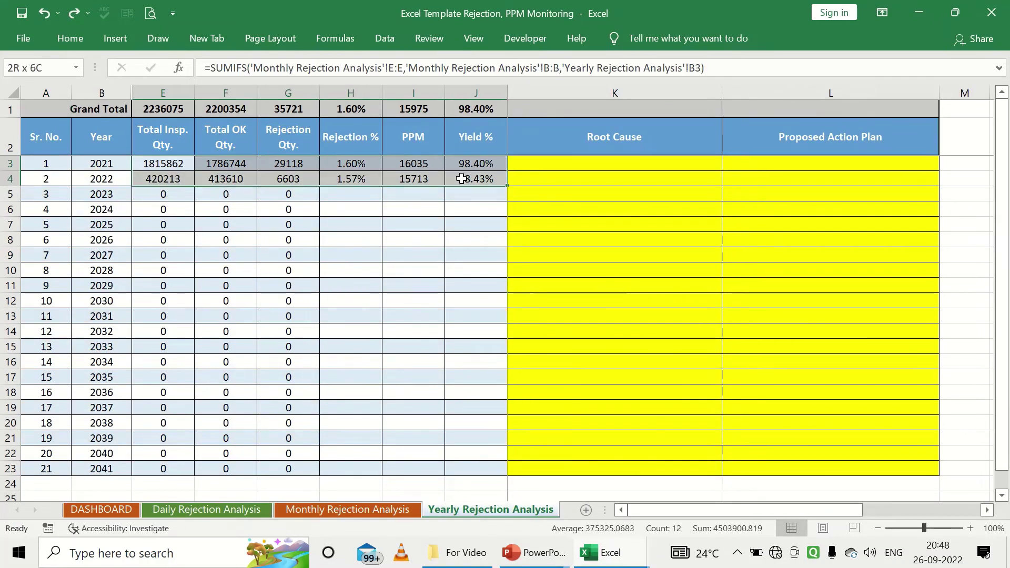
click(409, 317)
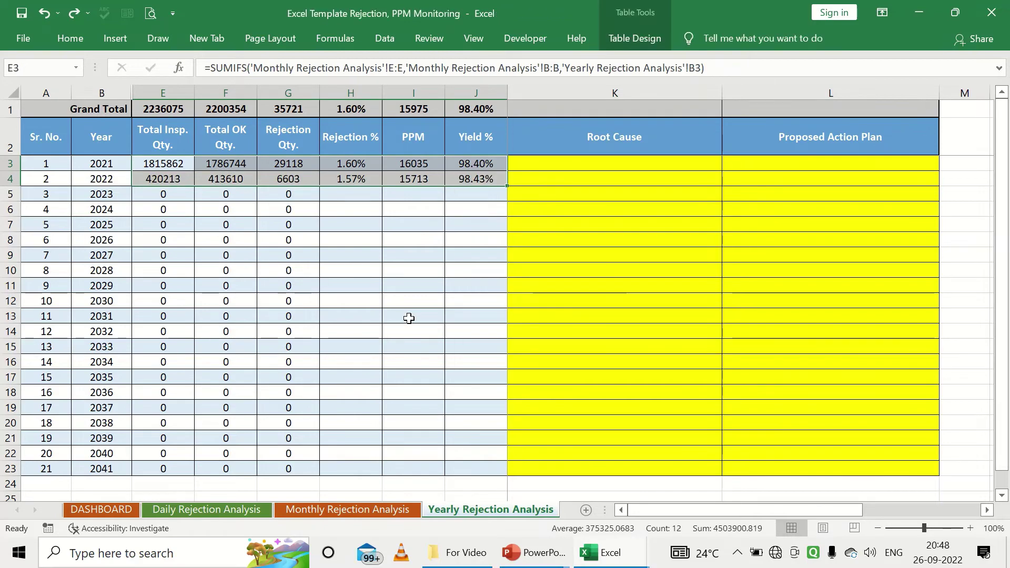
click(207, 515)
Compare Root Cause and Proposed Action Plan cells across the Daily, Monthly and Yearly sheets, ending on DASHBOARD.
drag(731, 501, 907, 473)
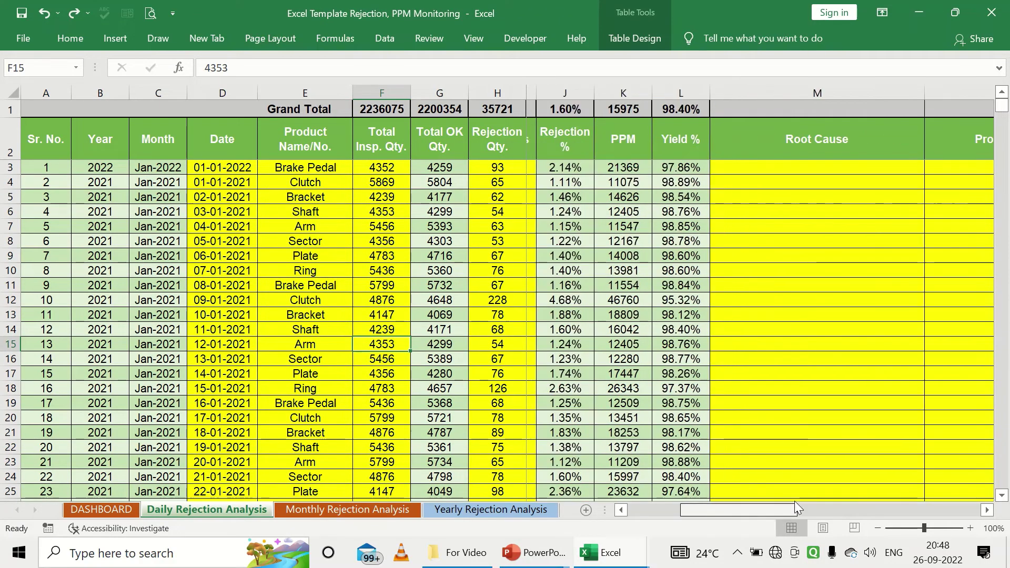
click(727, 171)
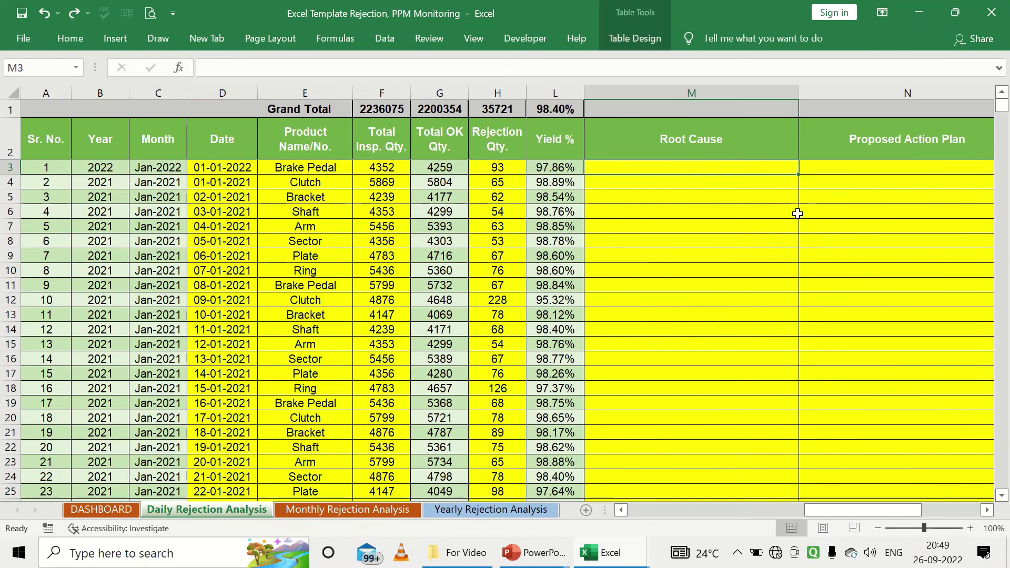
click(321, 514)
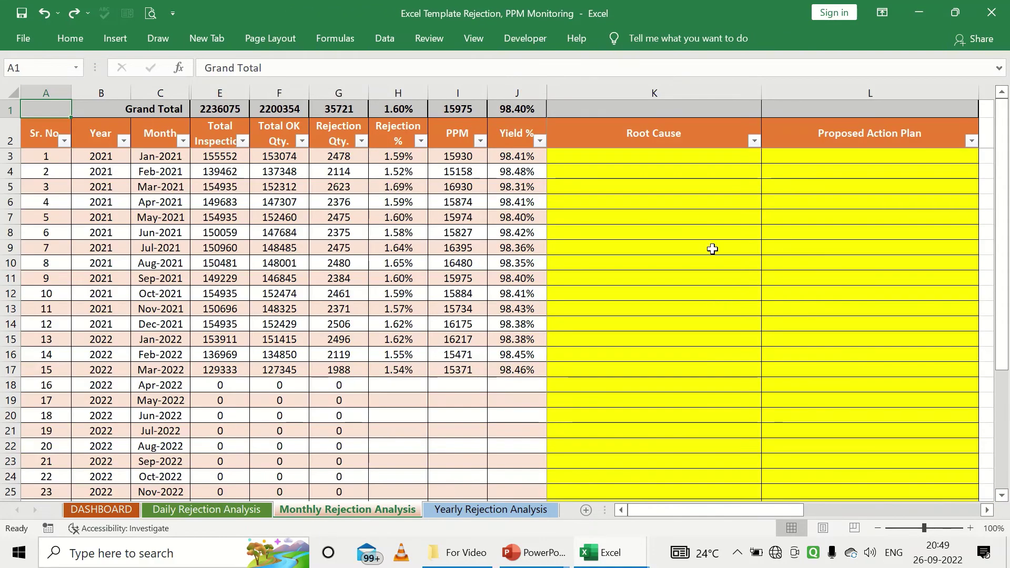
drag(686, 167, 821, 231)
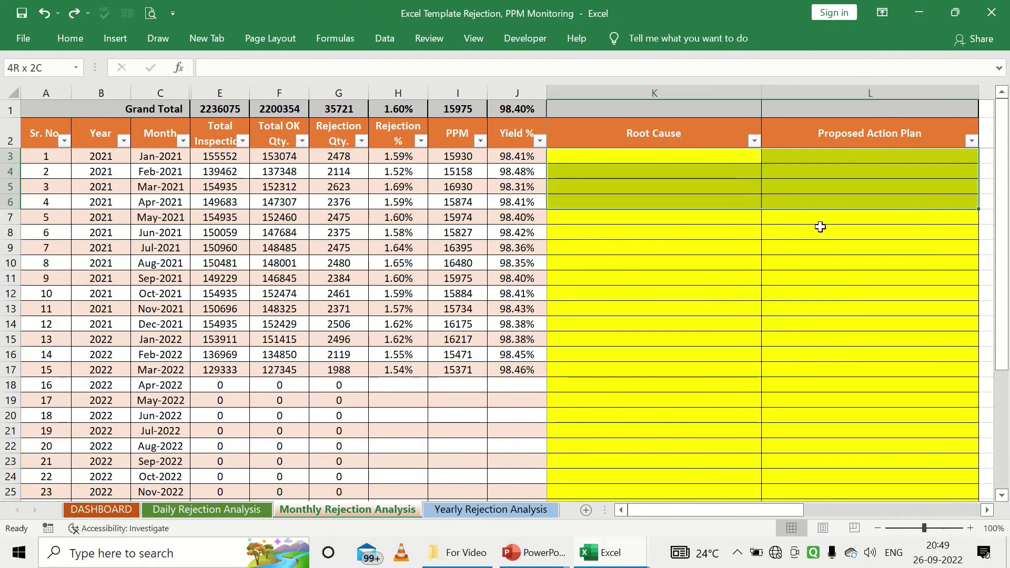
click(480, 511)
drag(672, 163, 781, 246)
click(636, 322)
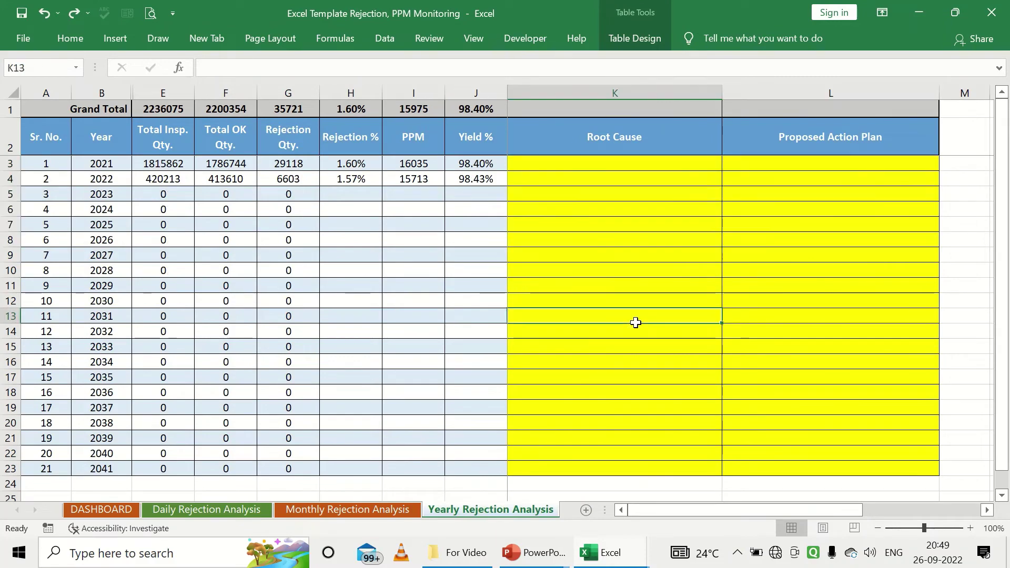
click(221, 512)
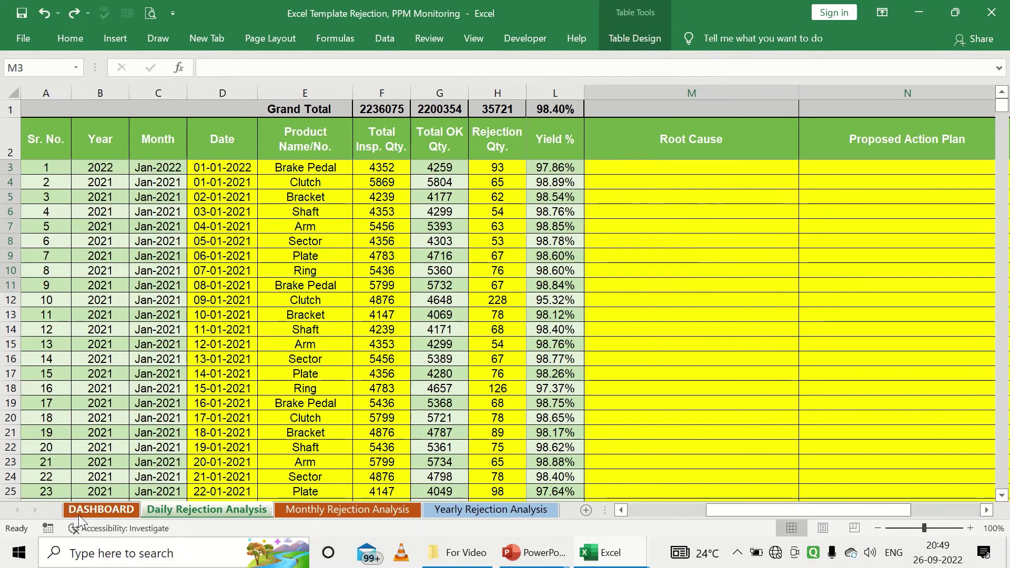
click(79, 510)
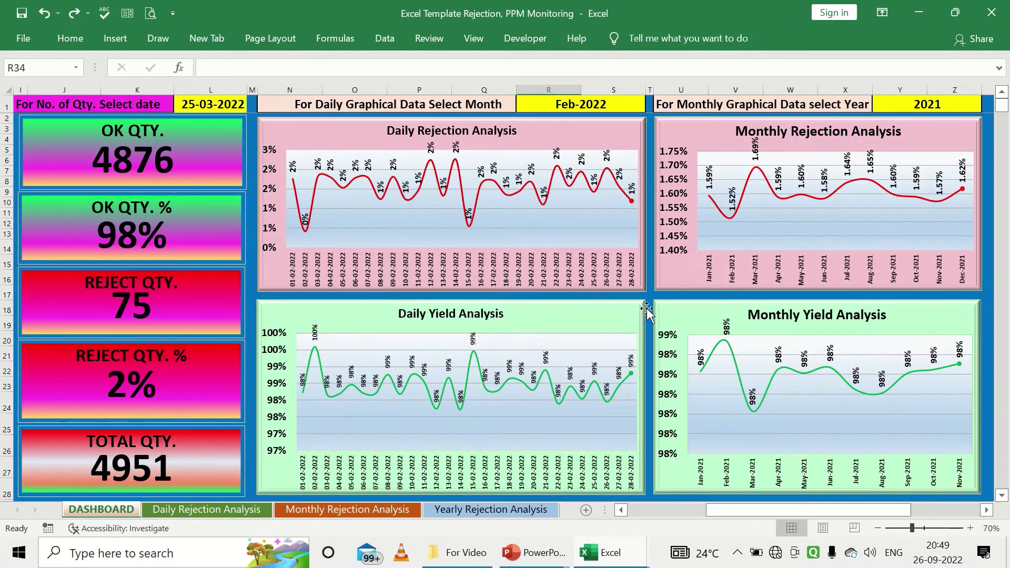
click(897, 105)
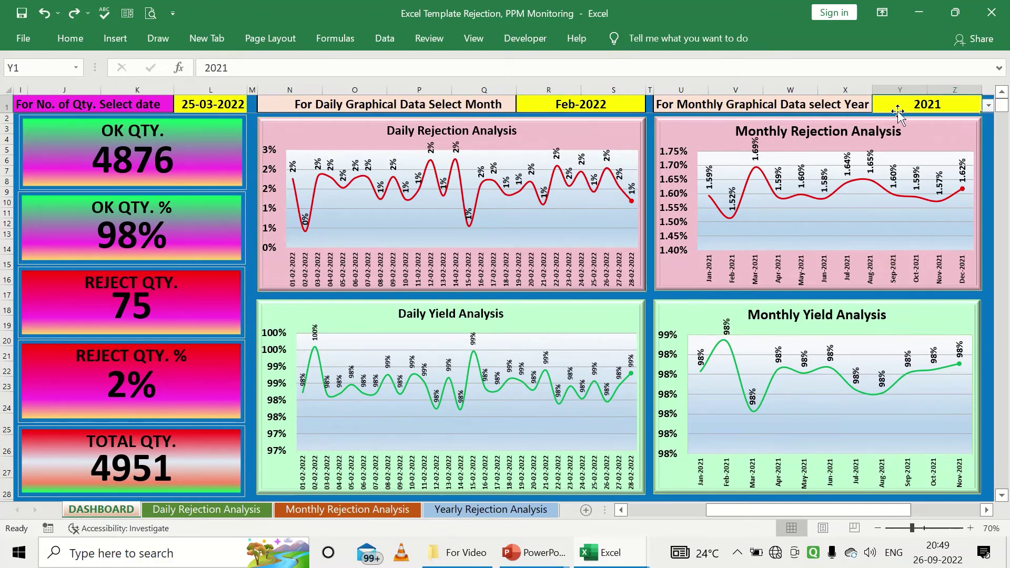
click(987, 103)
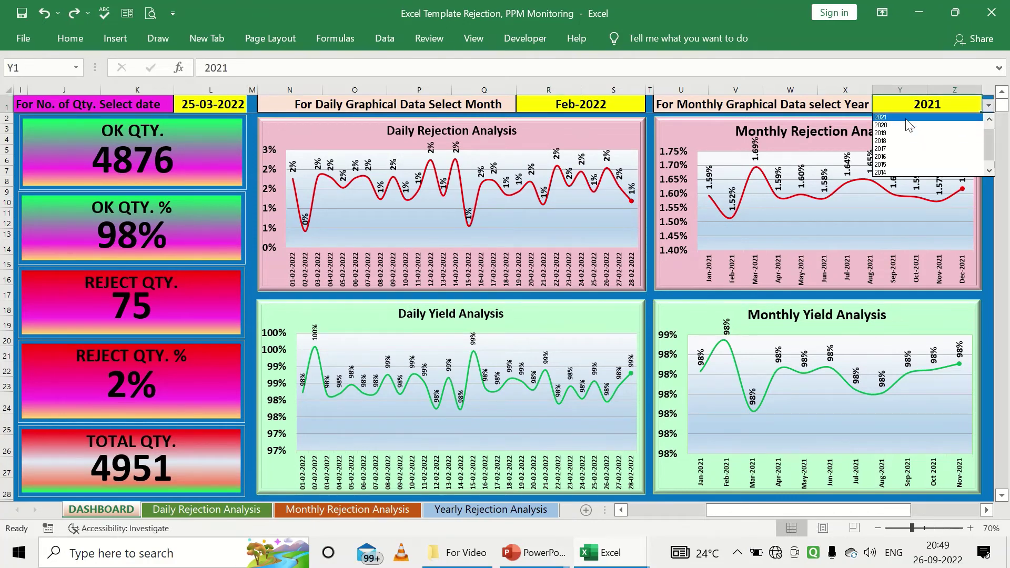
click(906, 126)
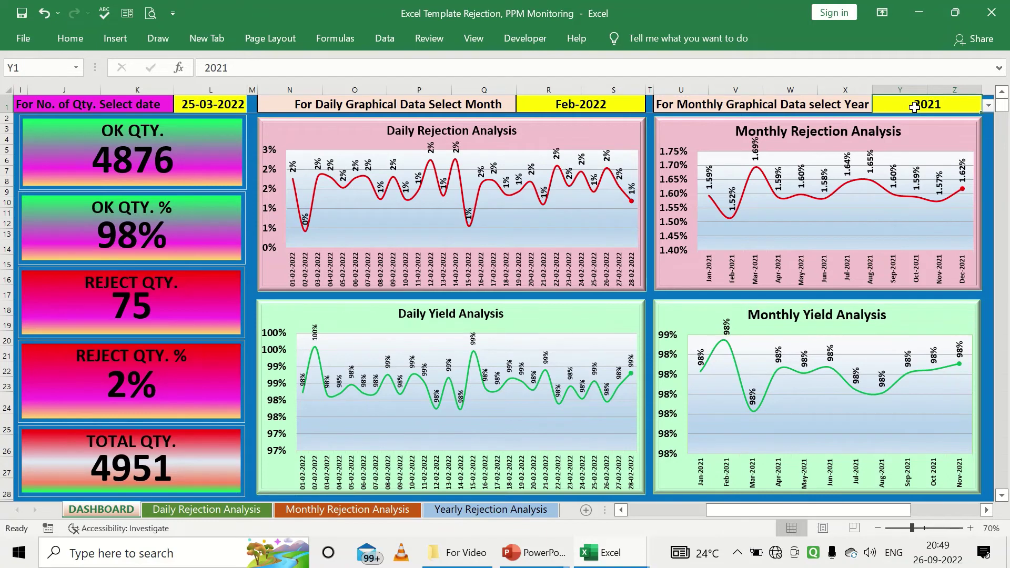
click(599, 108)
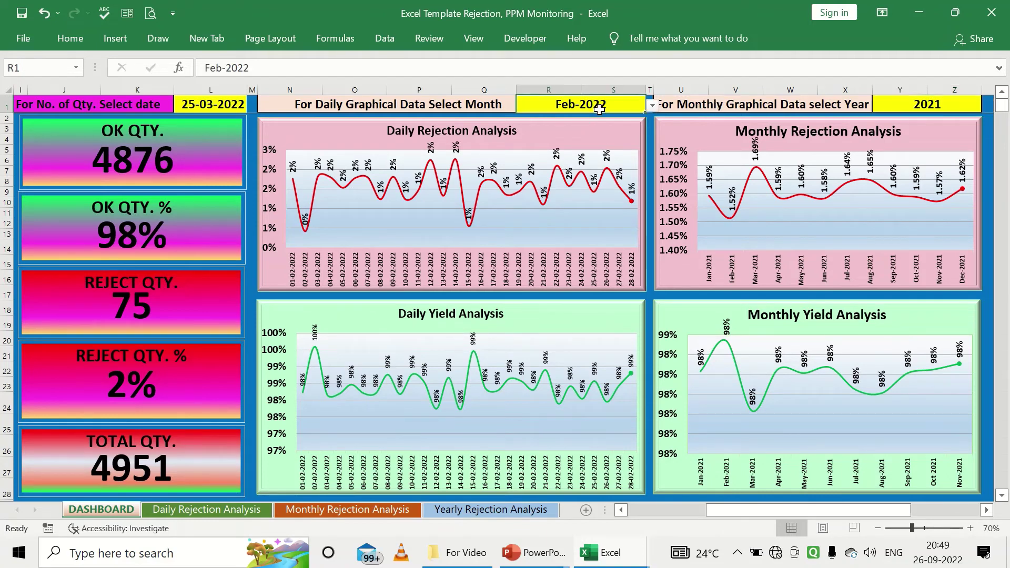
Filter the dashboard to Feb-2021 and date 01-02-2021, showing 4239 OK and 62 rejected of 4301.
click(651, 106)
click(569, 117)
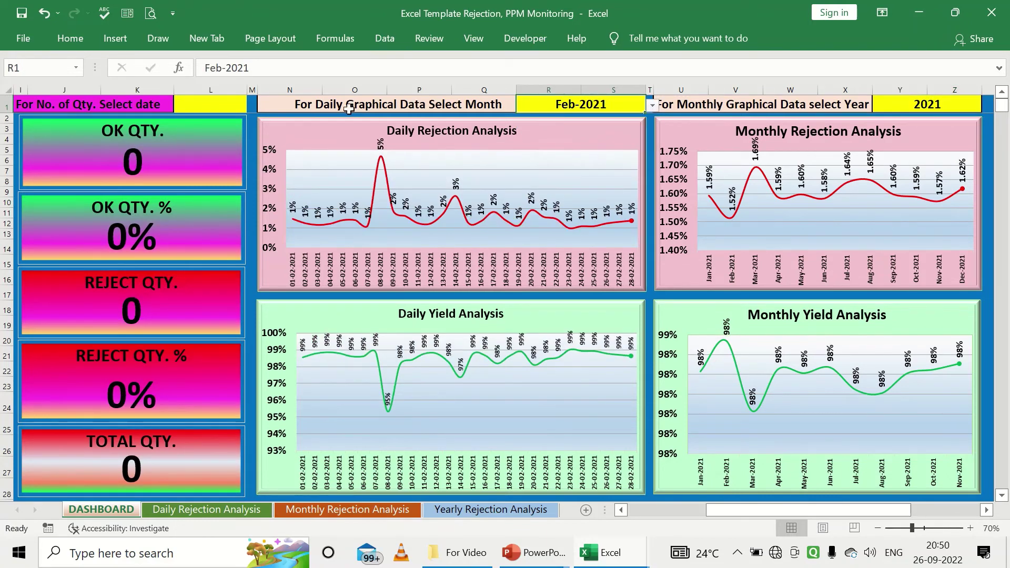
click(231, 107)
click(253, 105)
mouse_move(254, 123)
mouse_down()
mouse_move(256, 156)
mouse_move(254, 122)
mouse_up()
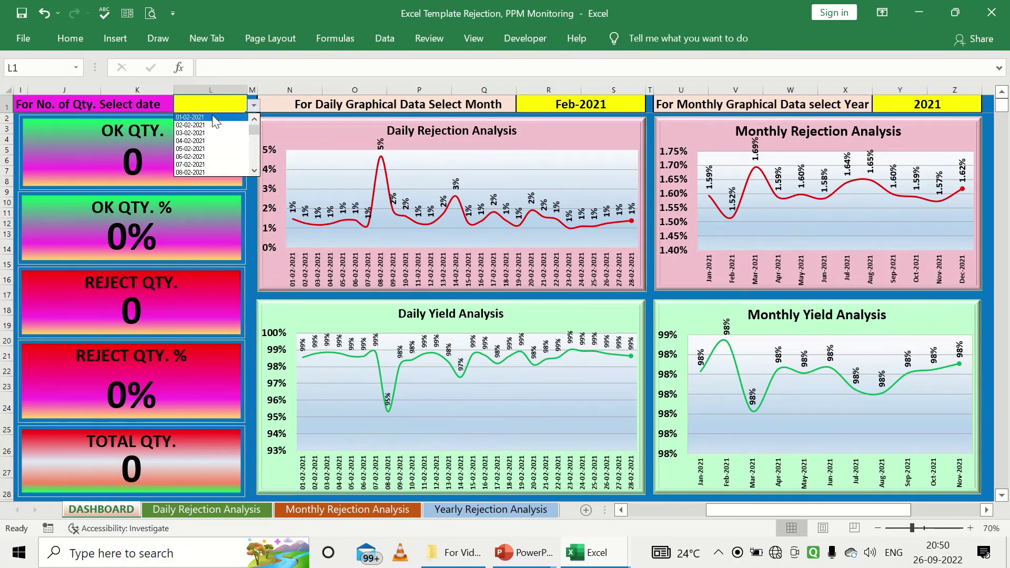
click(213, 115)
click(575, 105)
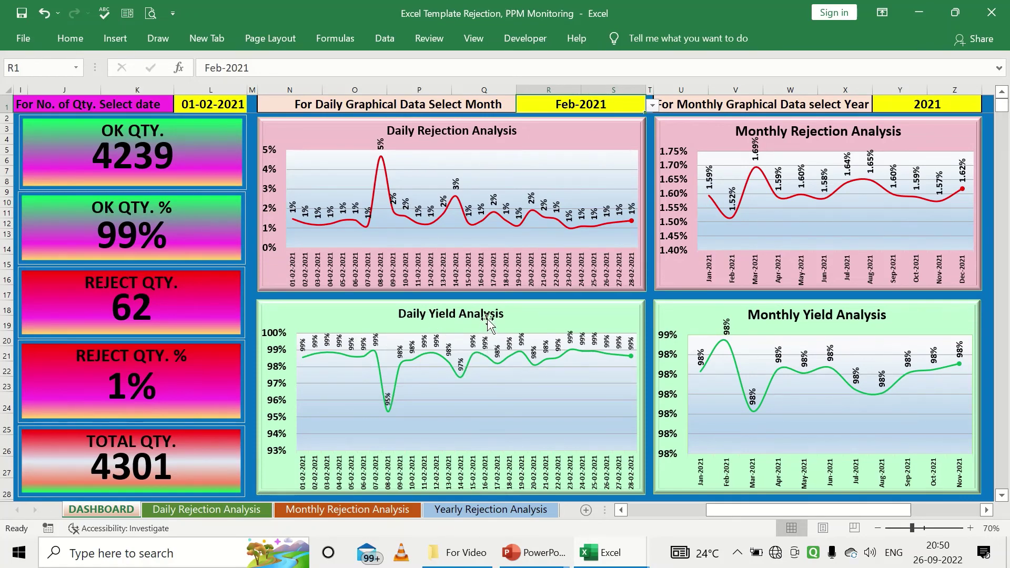
click(459, 294)
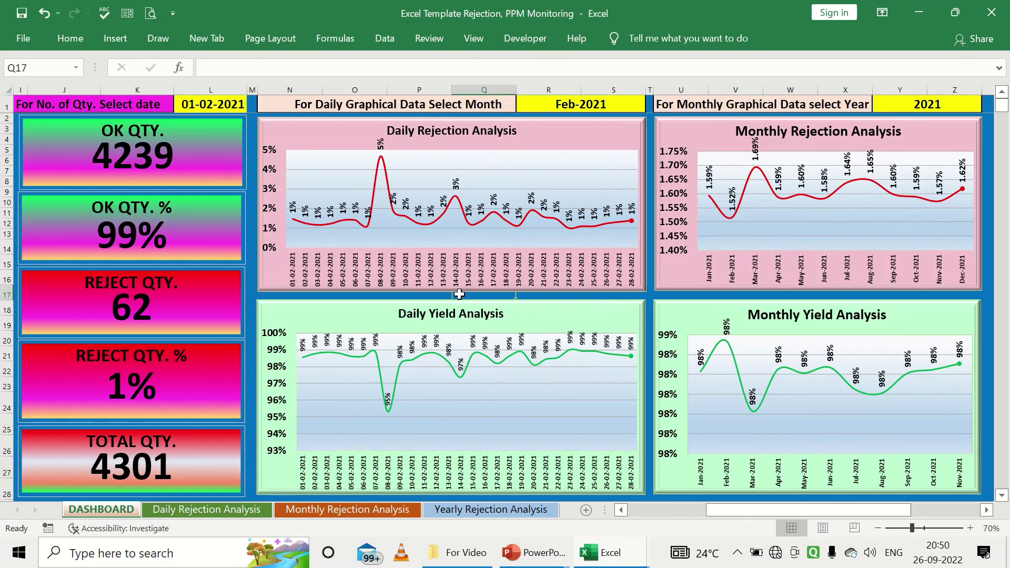